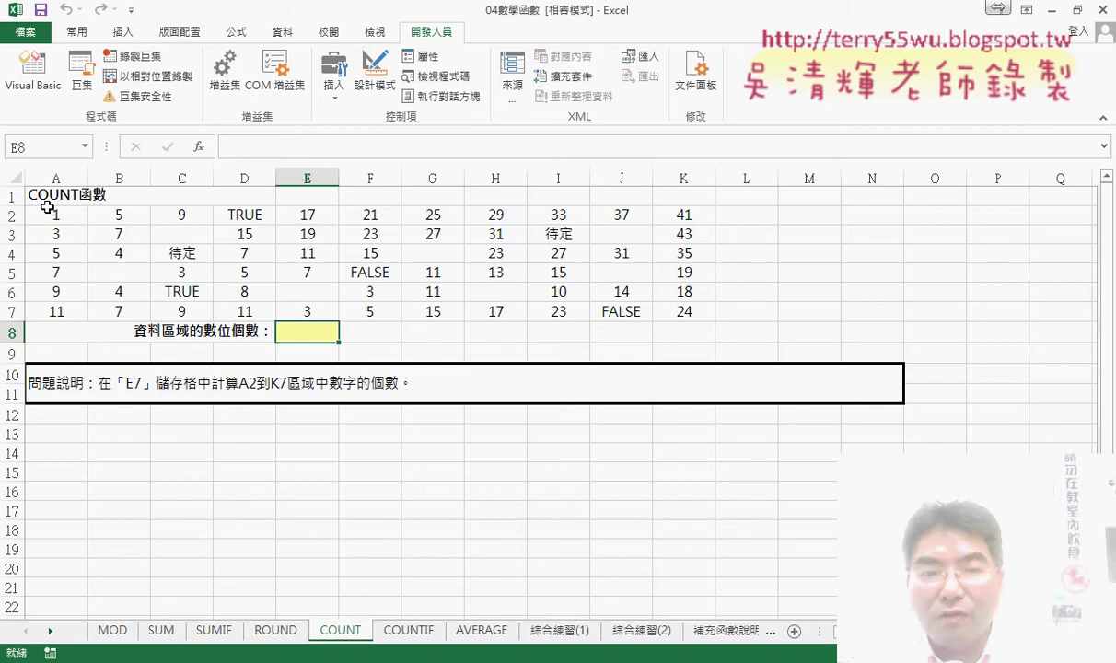
Select the mixed data block A2:K7 of numbers, text and TRUE/FALSE values on the COUNT sheet
drag(56, 215, 678, 308)
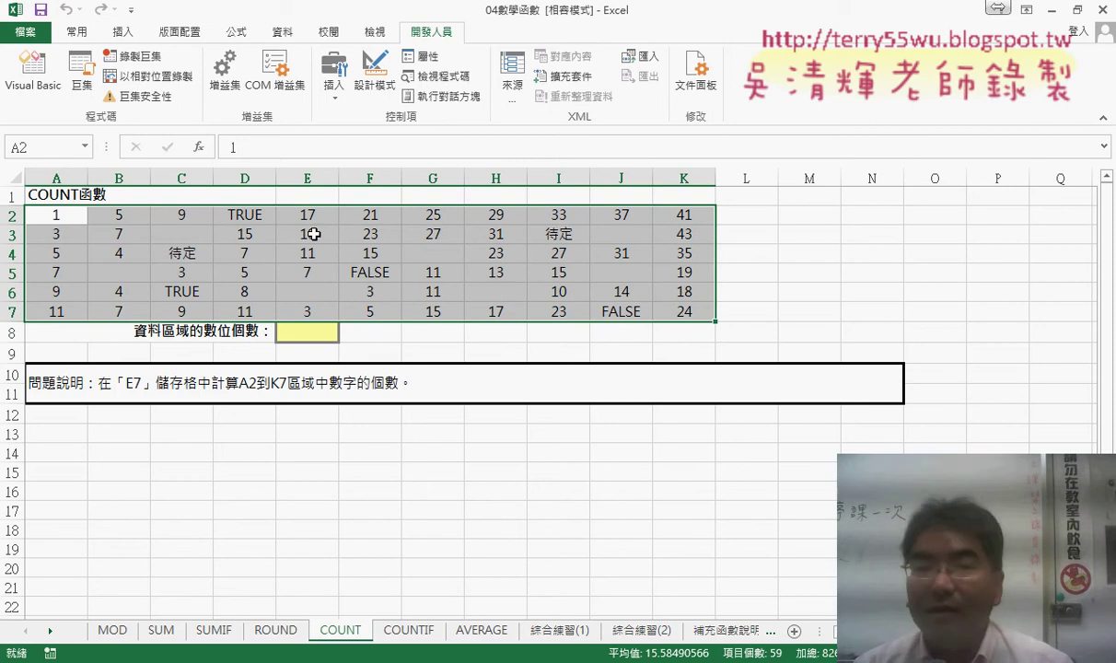
drag(56, 215, 684, 312)
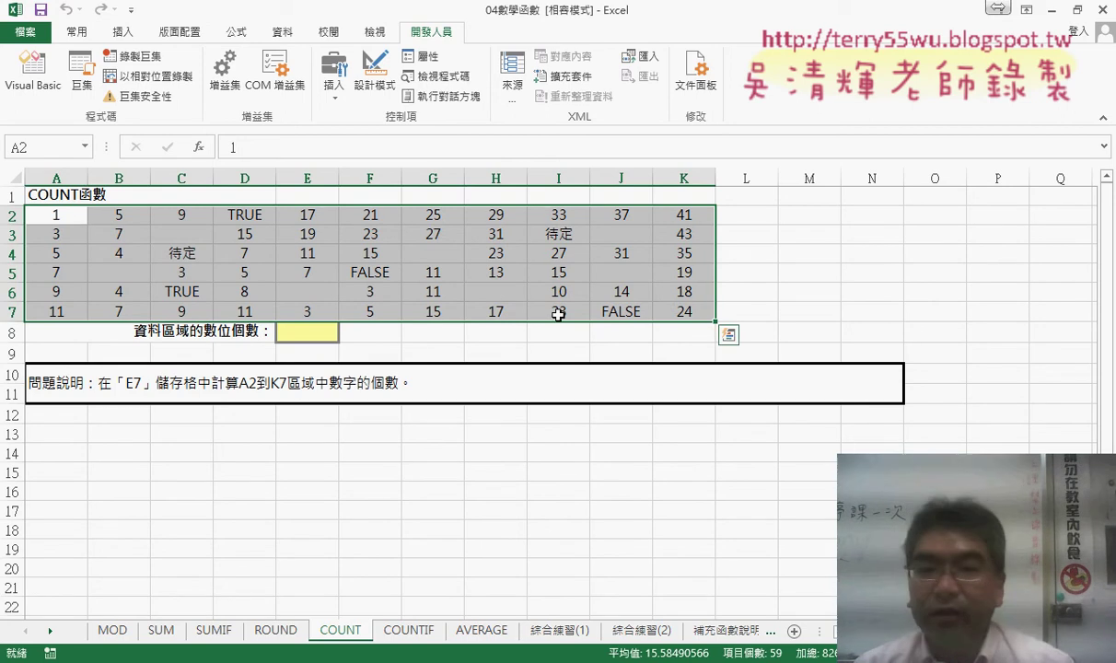
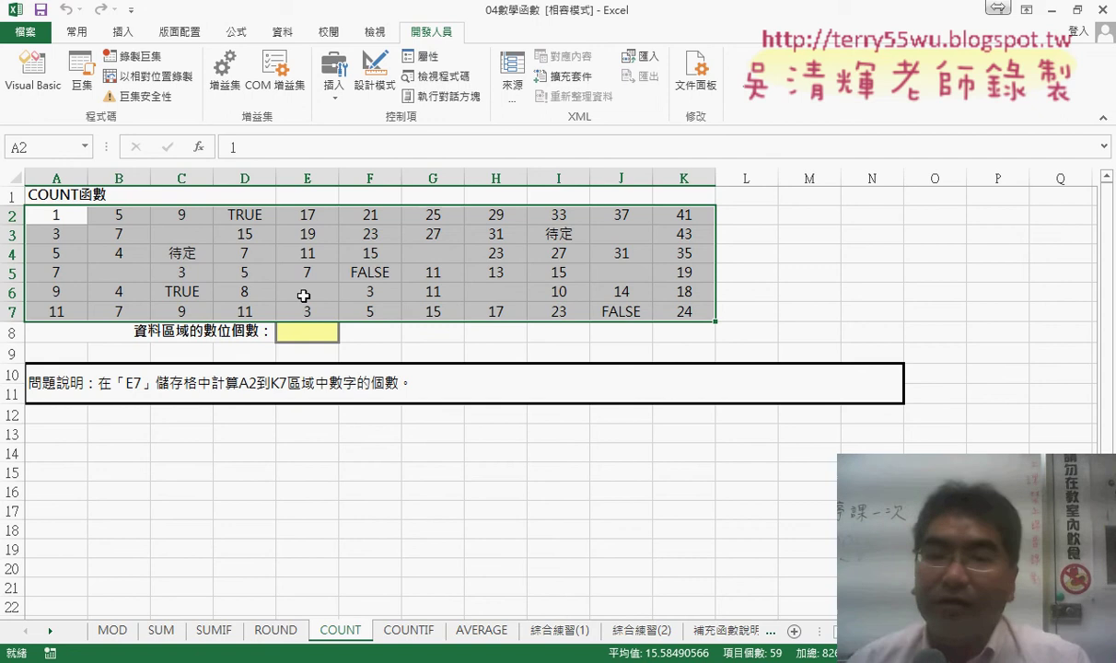
For cell E8, open Insert Function in the Statistical (統計) category with COUNT highlighted
click(307, 332)
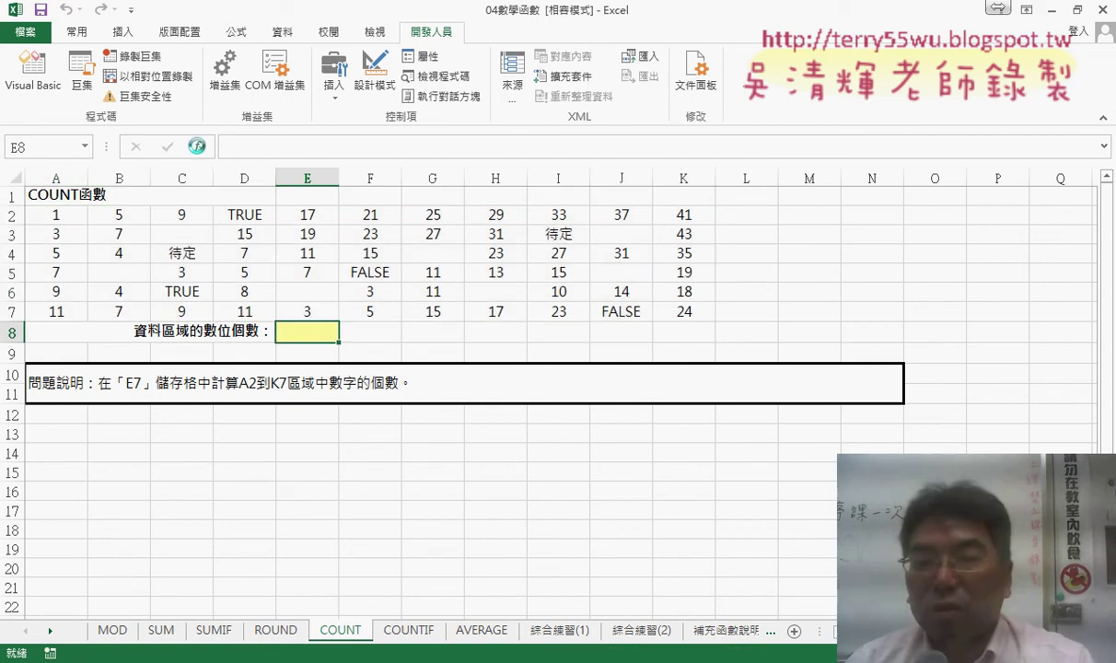
click(197, 146)
click(694, 227)
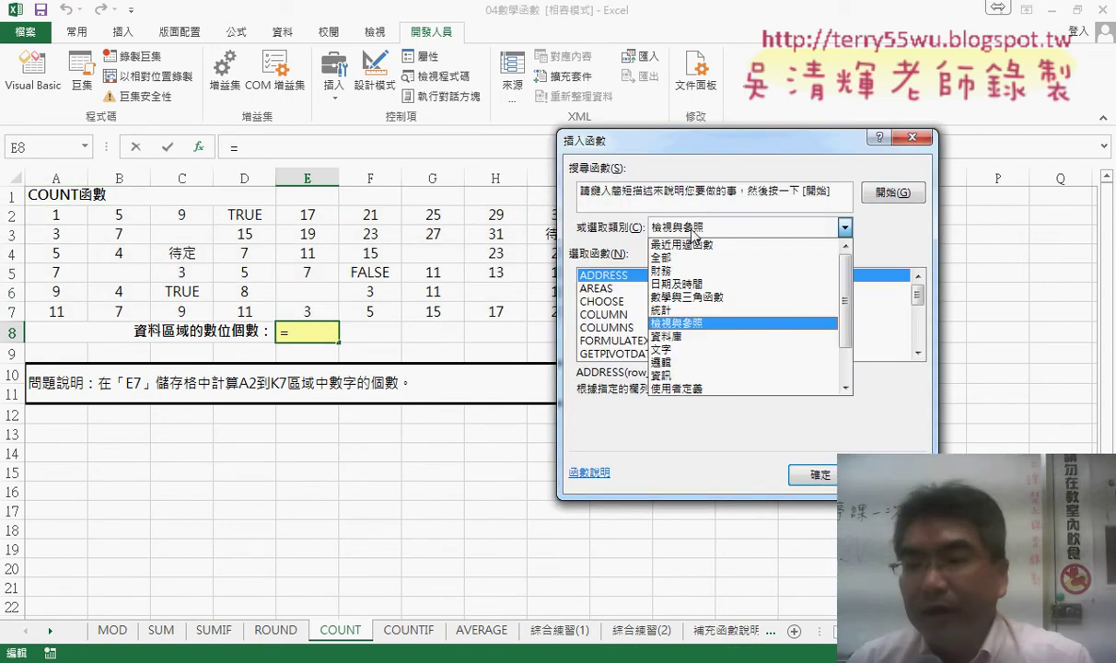
click(682, 293)
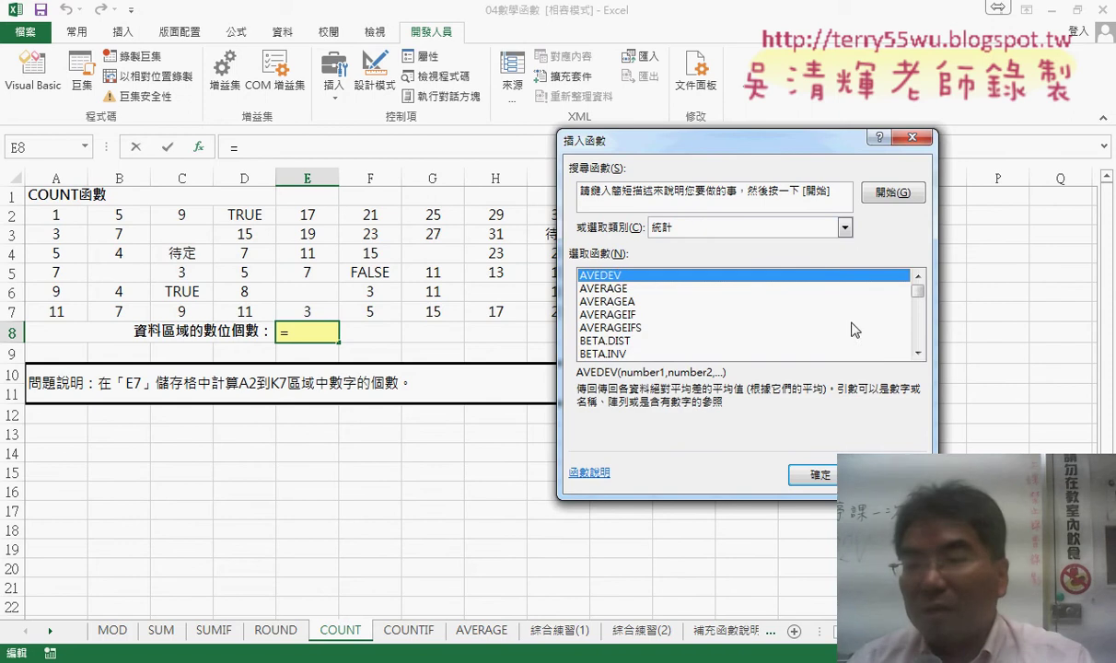
click(918, 353)
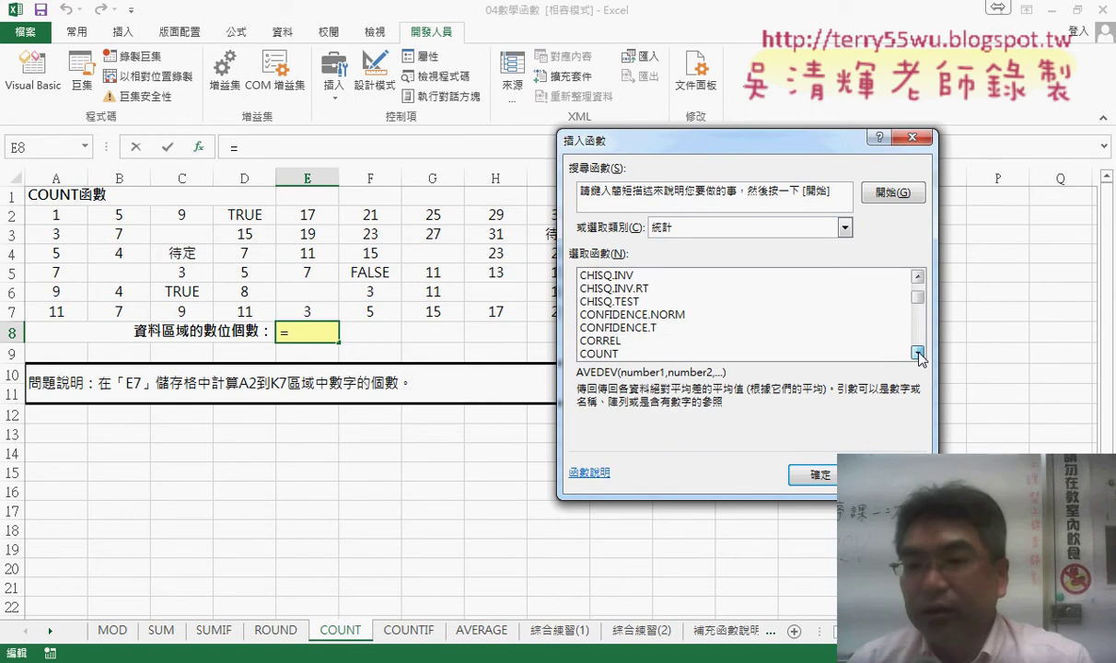
click(620, 276)
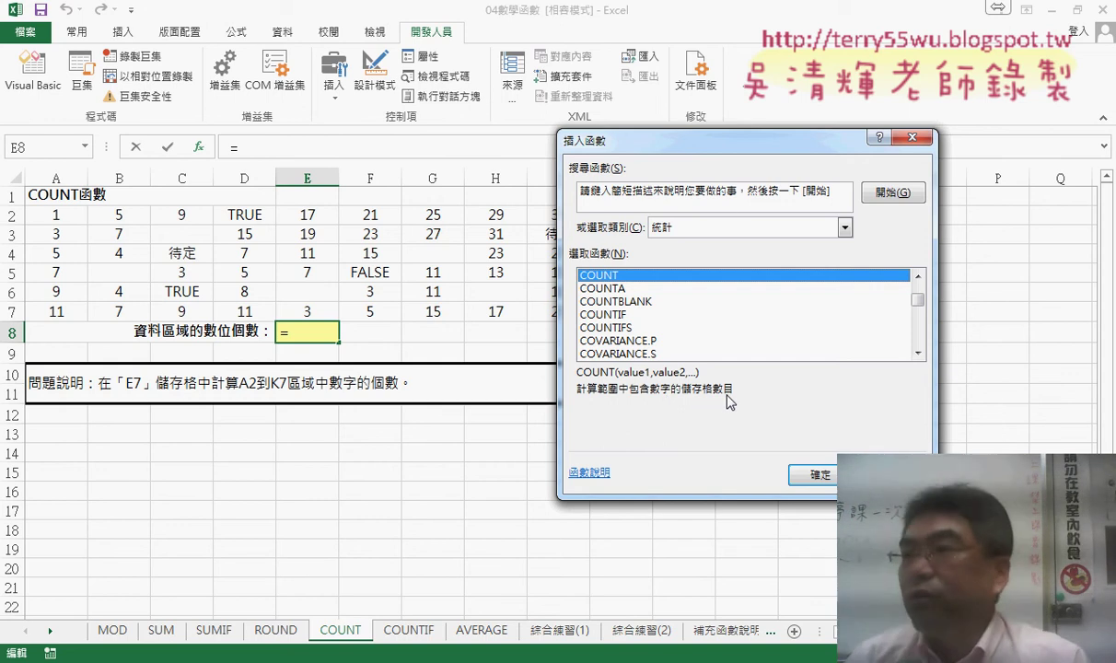
Compare the COUNTA, COUNTBLANK and COUNTIF descriptions, then choose COUNT for E8
click(619, 289)
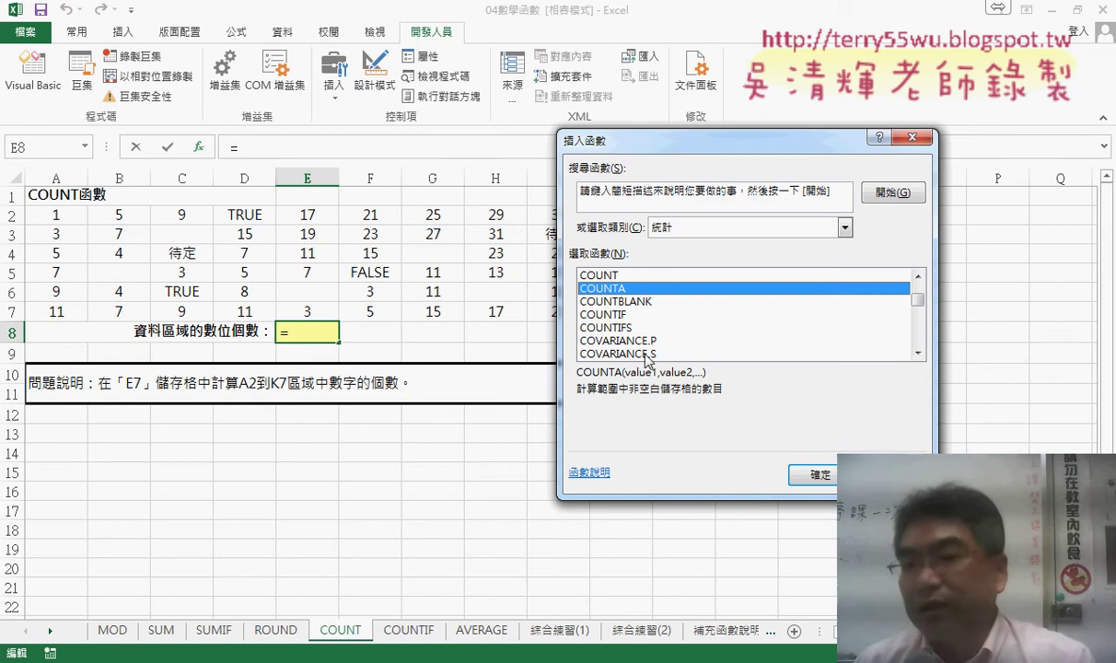
click(635, 303)
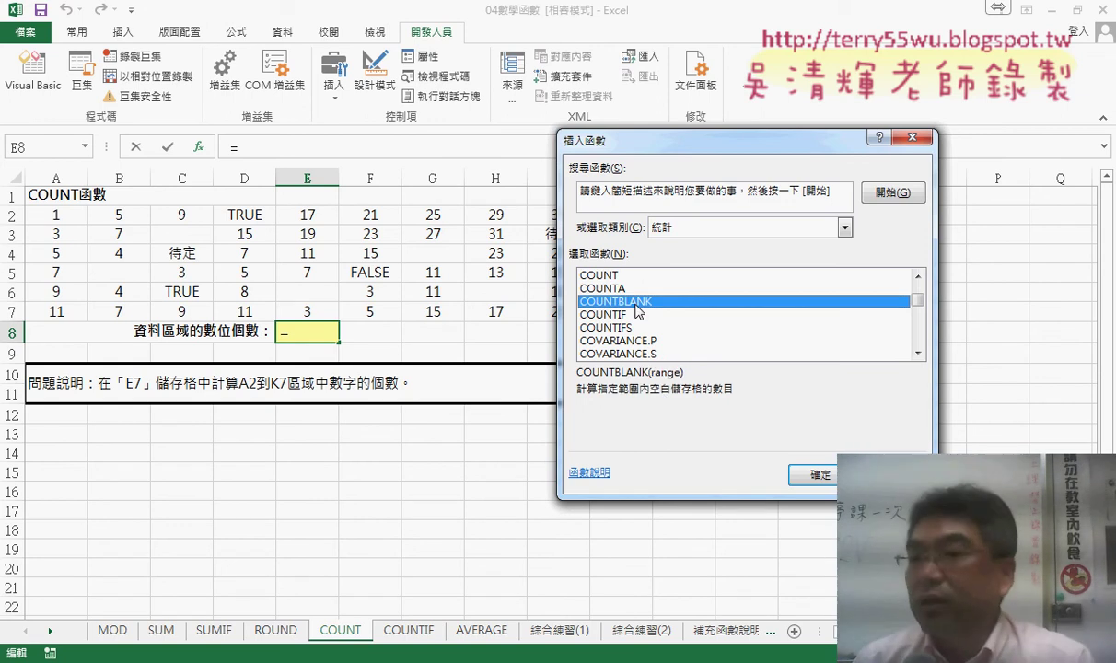
click(636, 315)
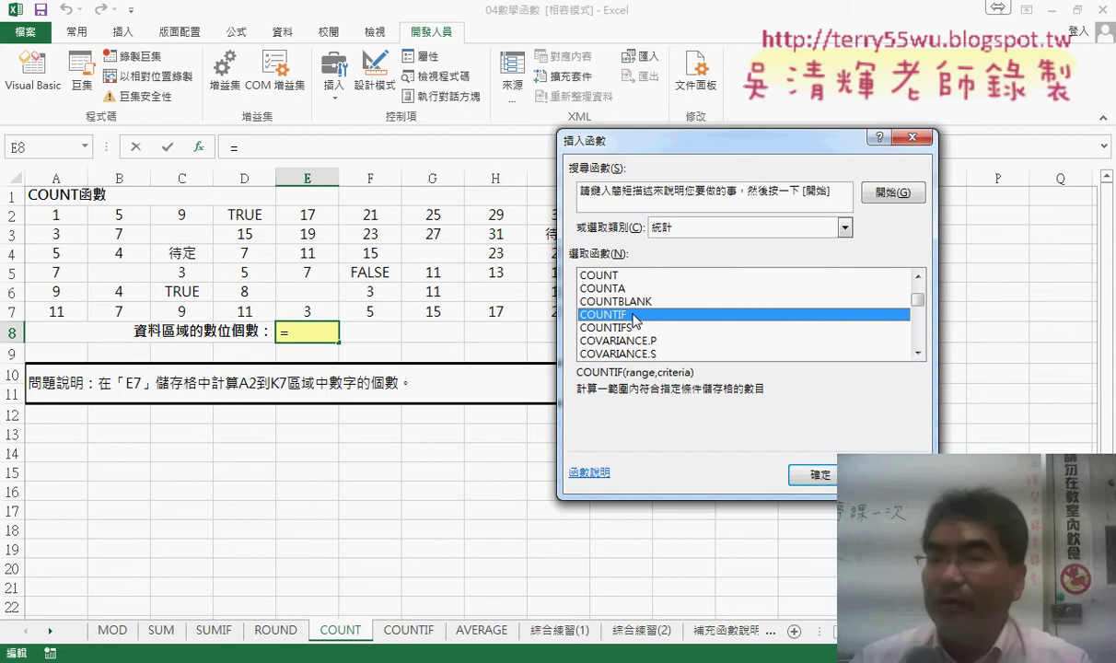
double_click(634, 278)
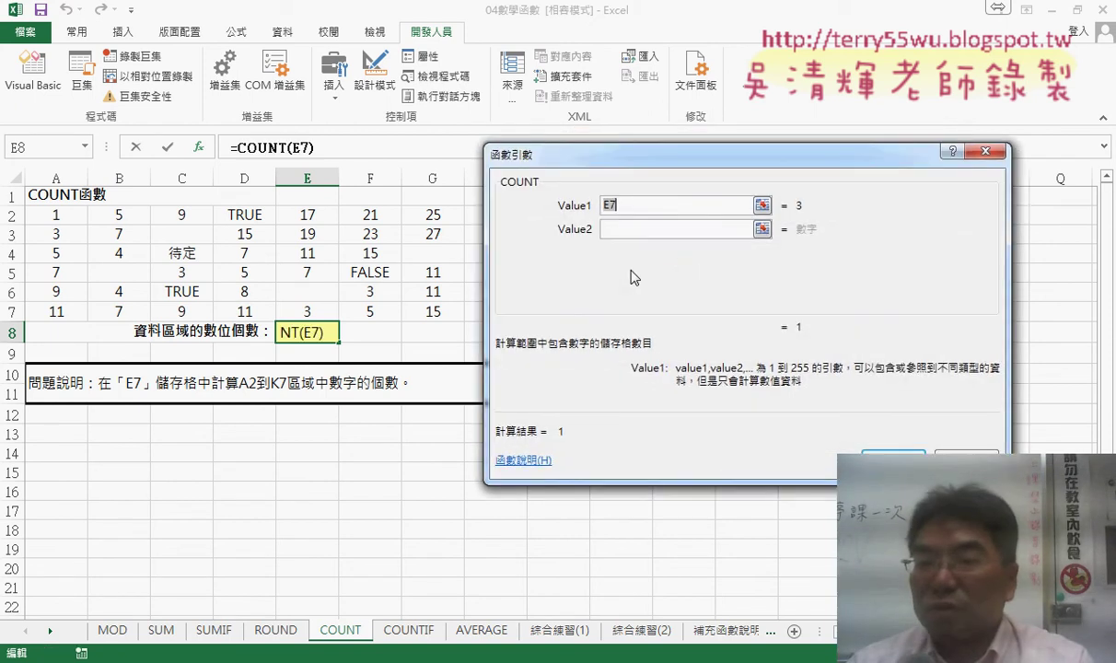
Enter =COUNT(A2:K7) in E8, returning 53, then select A2:K7 to compare
drag(629, 162, 291, 371)
drag(53, 215, 684, 312)
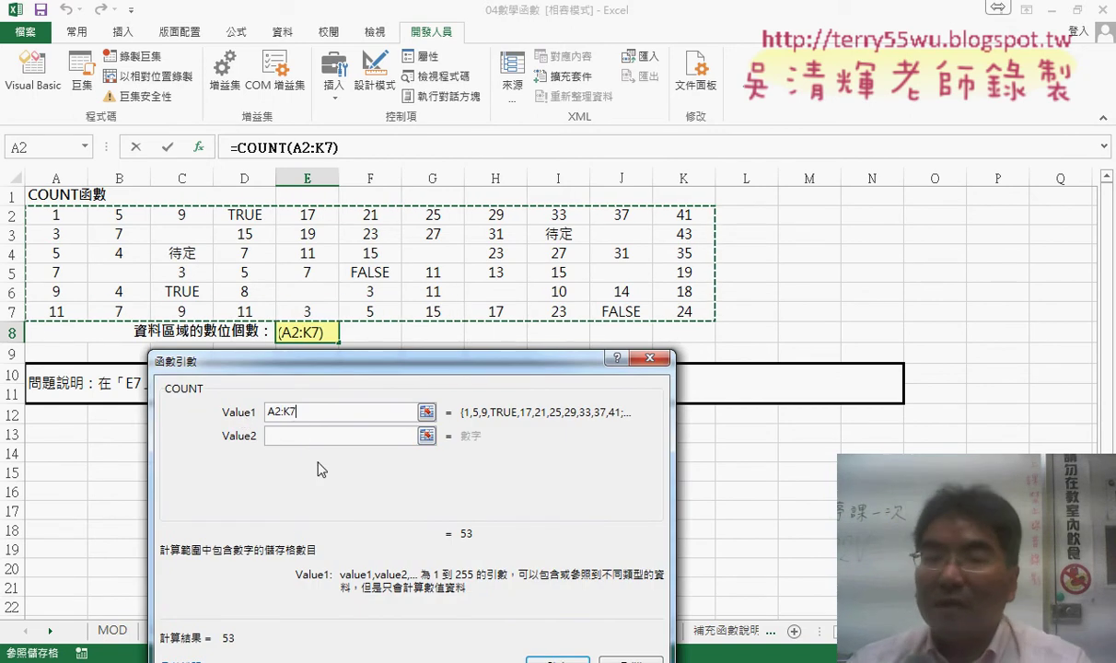
click(557, 660)
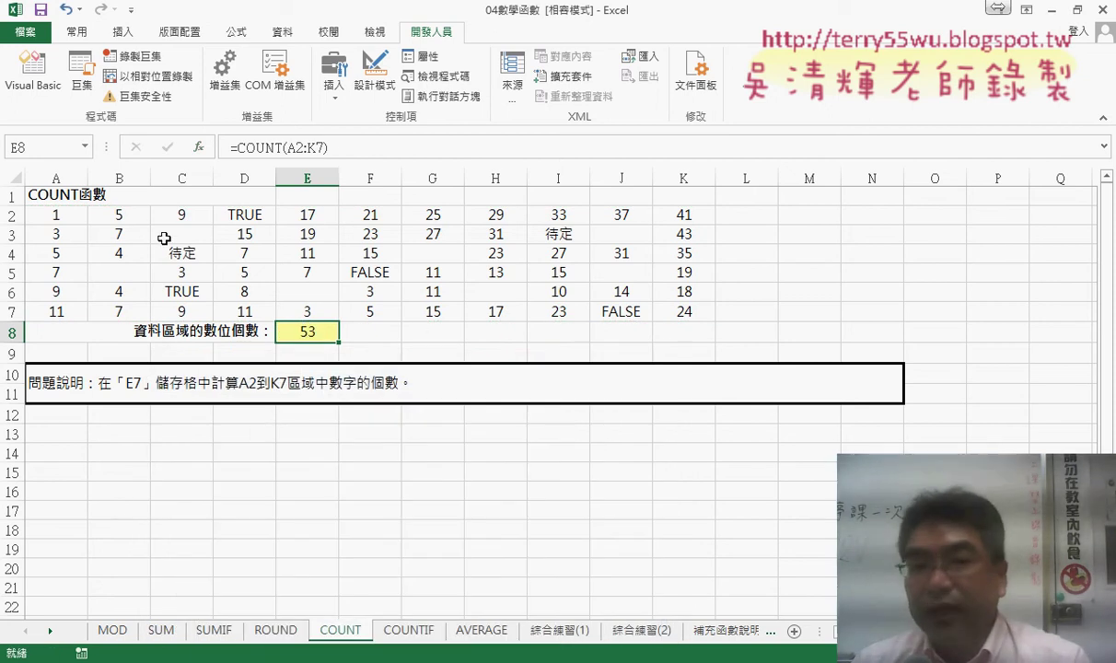
drag(78, 209, 686, 317)
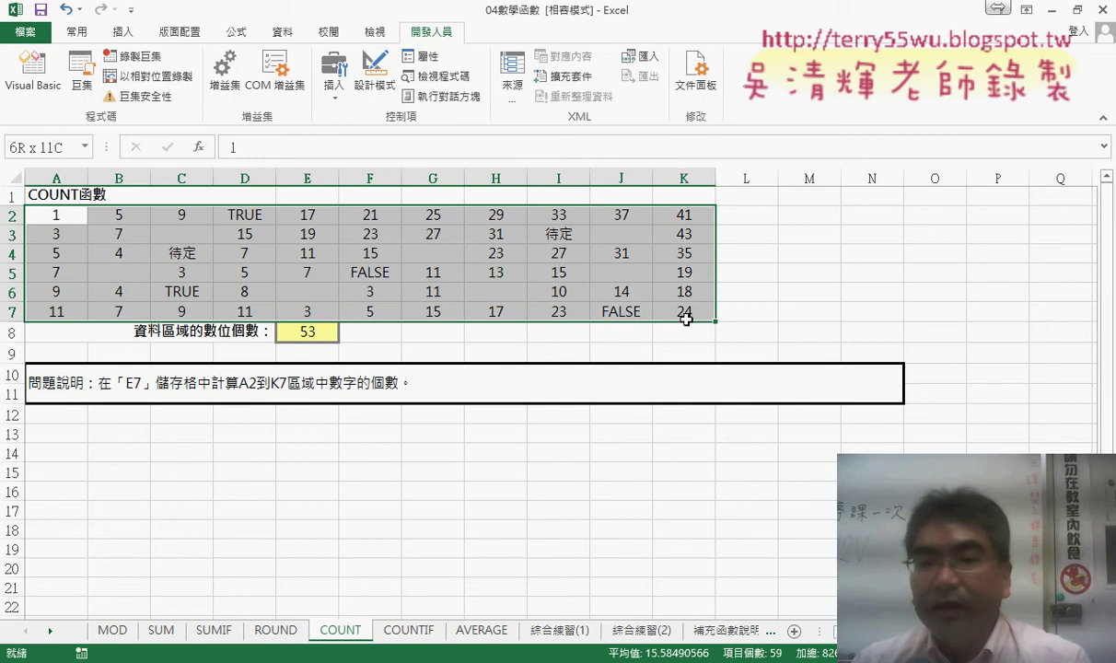
Put =COUNTA(A2:K7) in G8, returning 59 non-empty cells
click(433, 331)
click(199, 147)
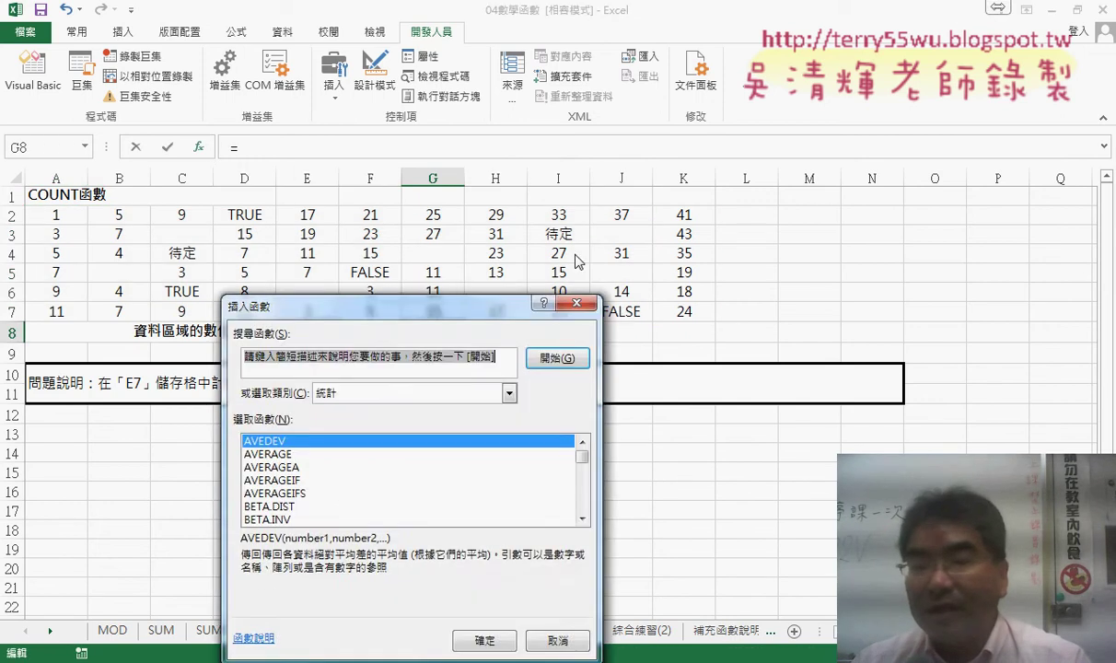
drag(414, 305, 792, 145)
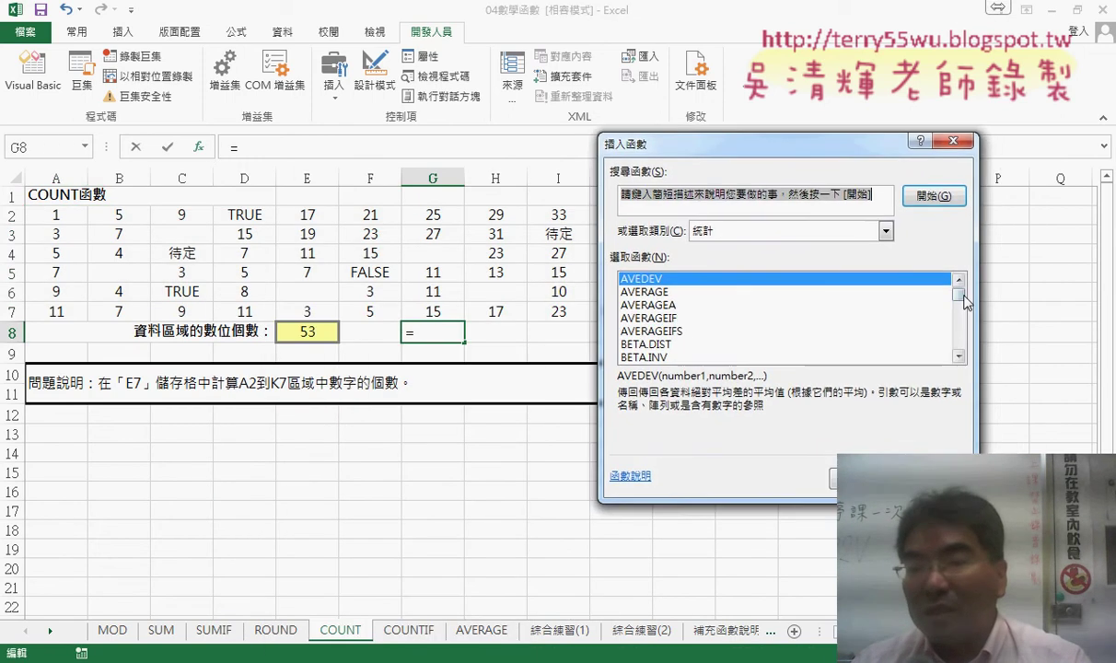
drag(965, 302, 965, 308)
scroll(912, 336, down, 3)
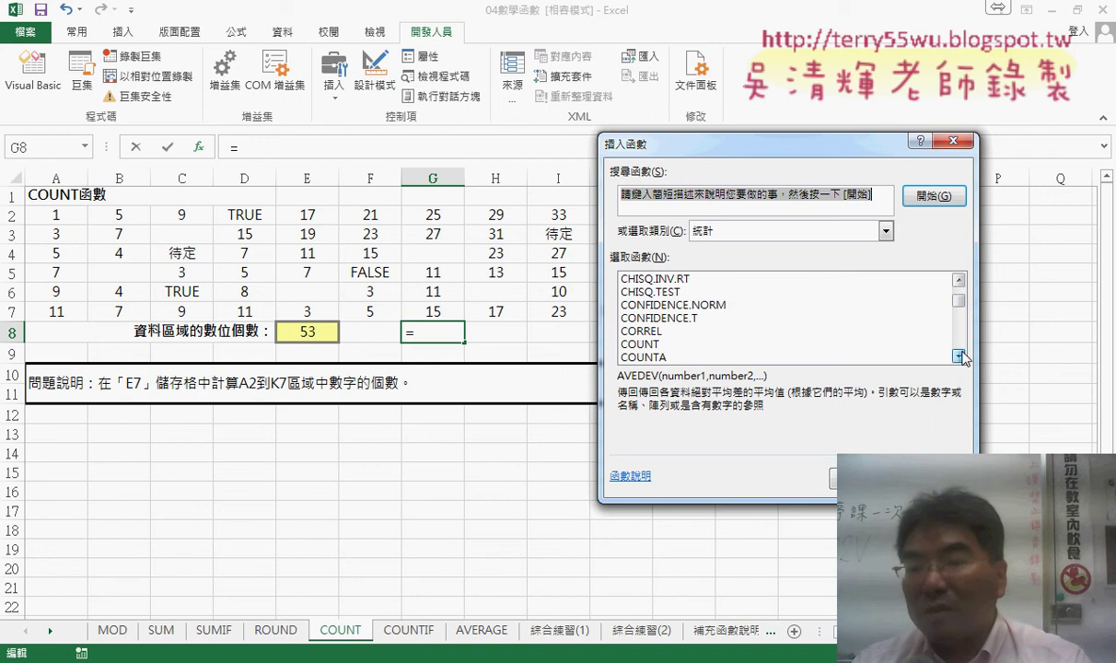
click(695, 346)
double_click(696, 346)
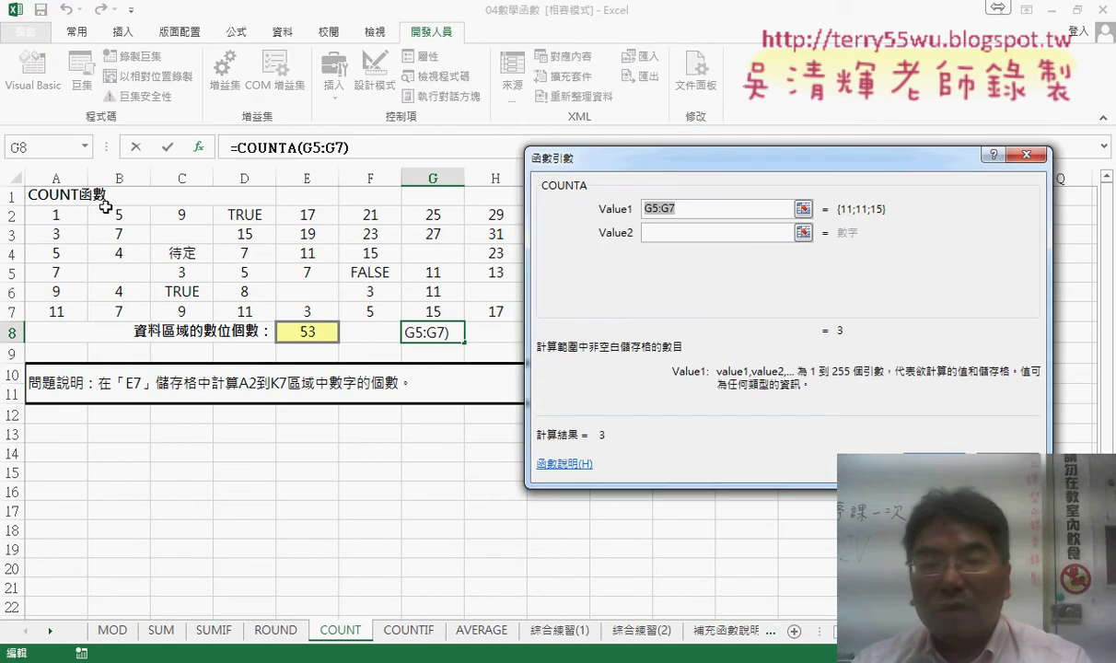
drag(81, 209, 663, 309)
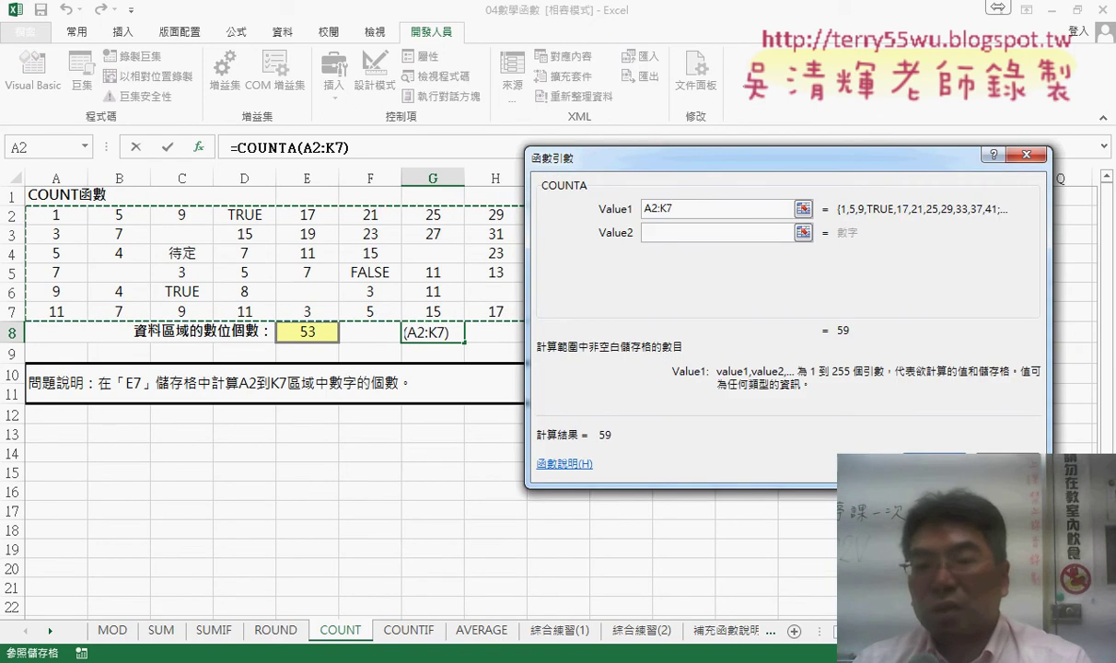
click(933, 465)
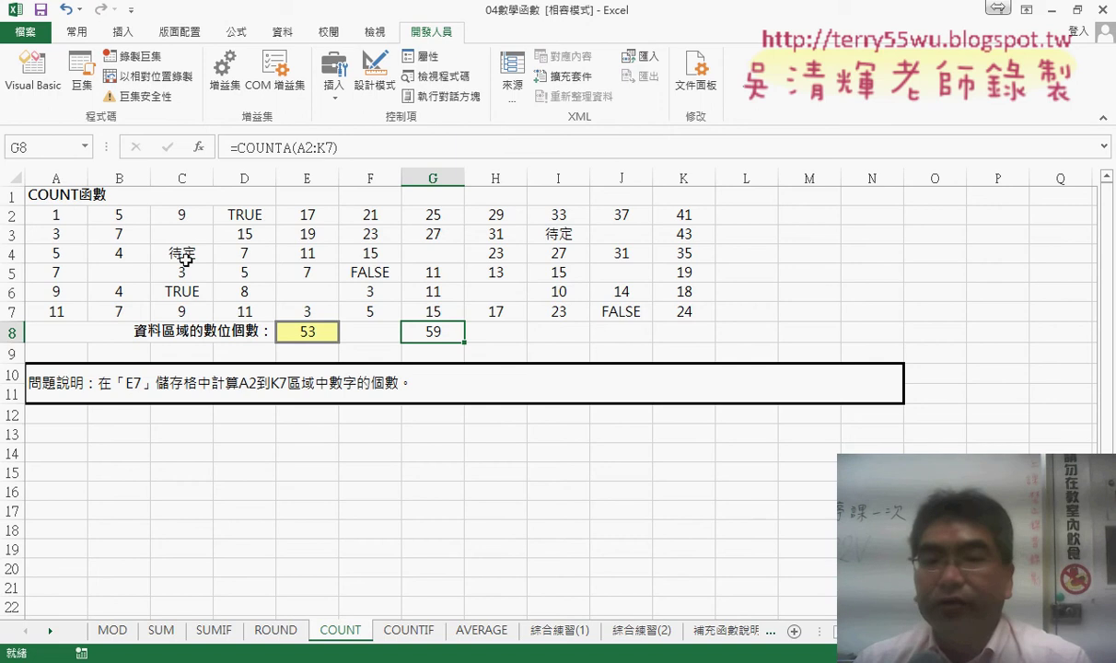
Put =COUNTBLANK(A2:K7) in I8, returning 7 blank cells
click(533, 328)
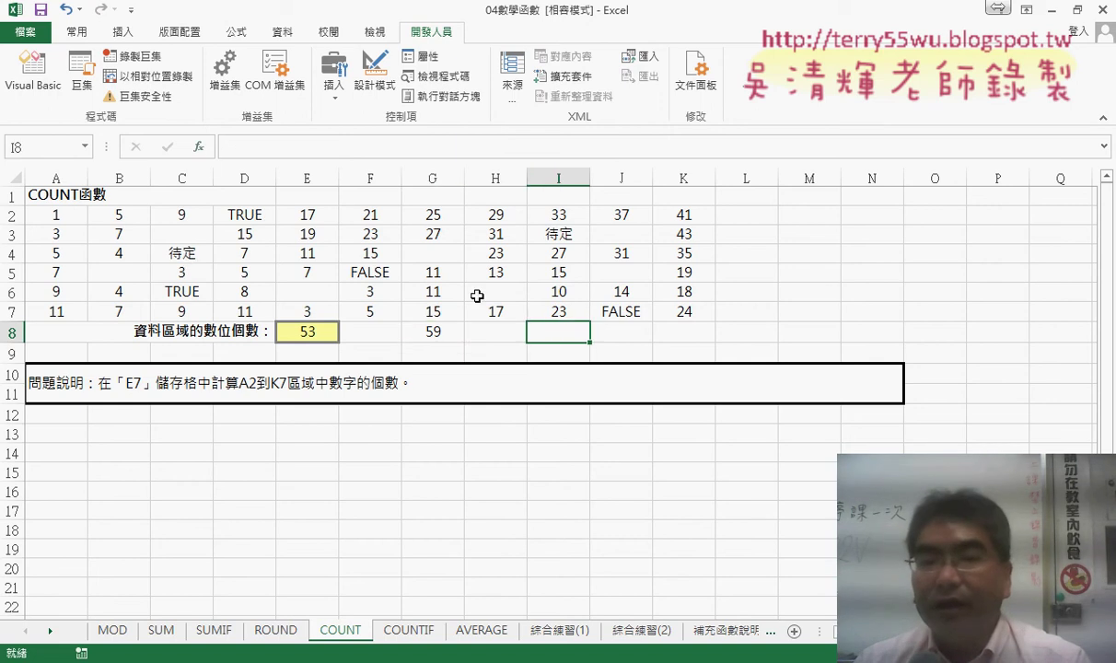
click(198, 147)
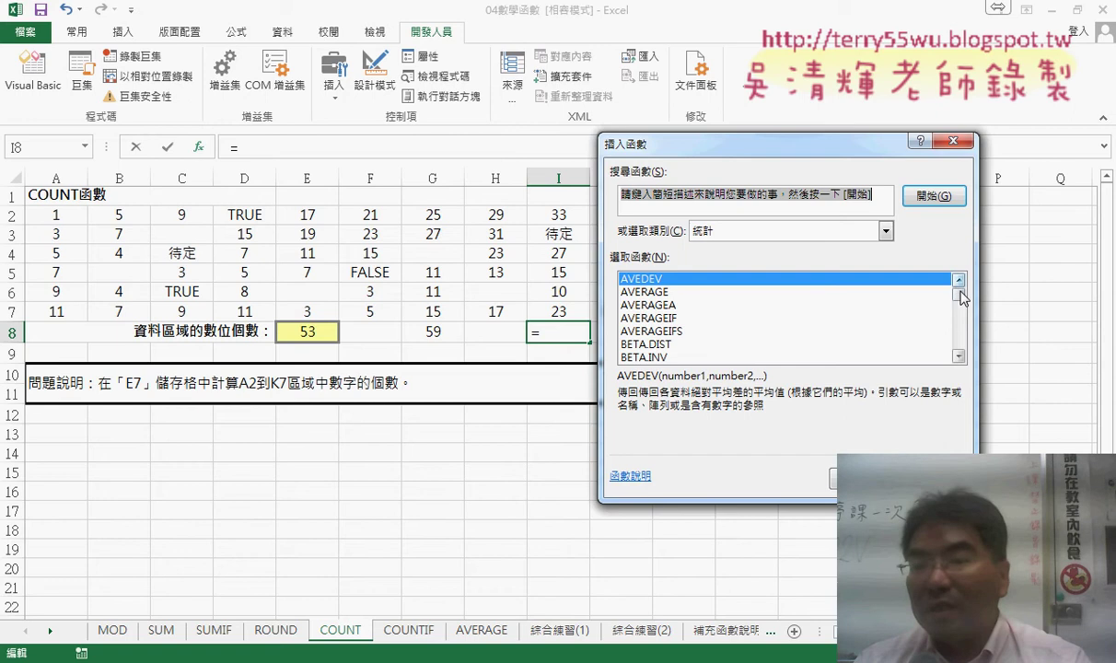
drag(960, 296, 960, 307)
click(700, 356)
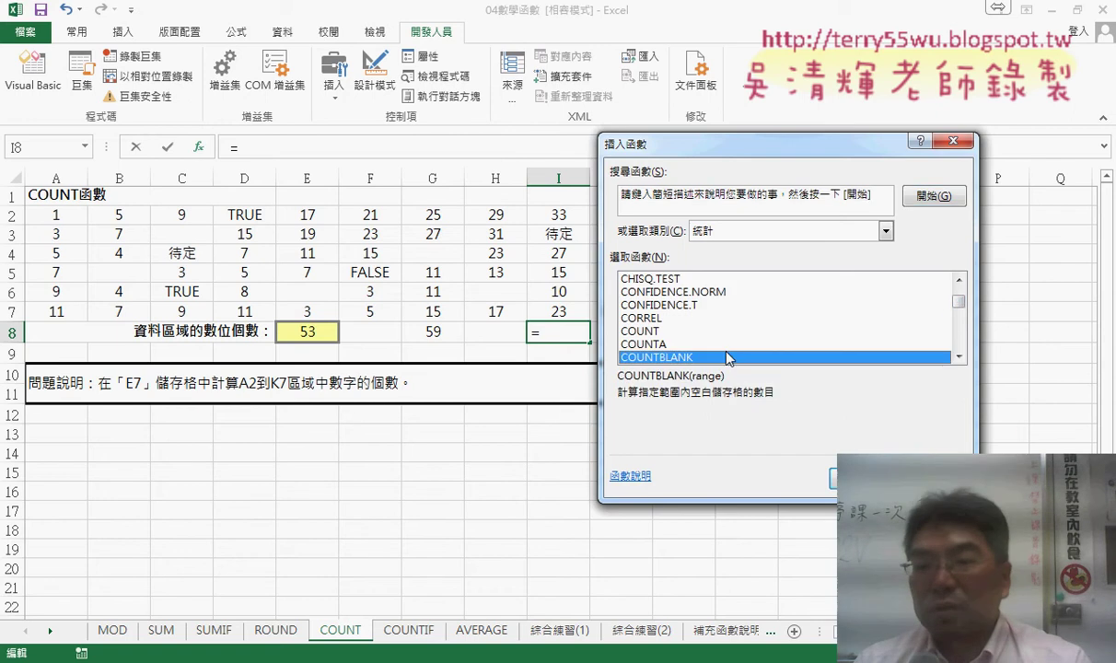
double_click(700, 357)
drag(57, 215, 684, 312)
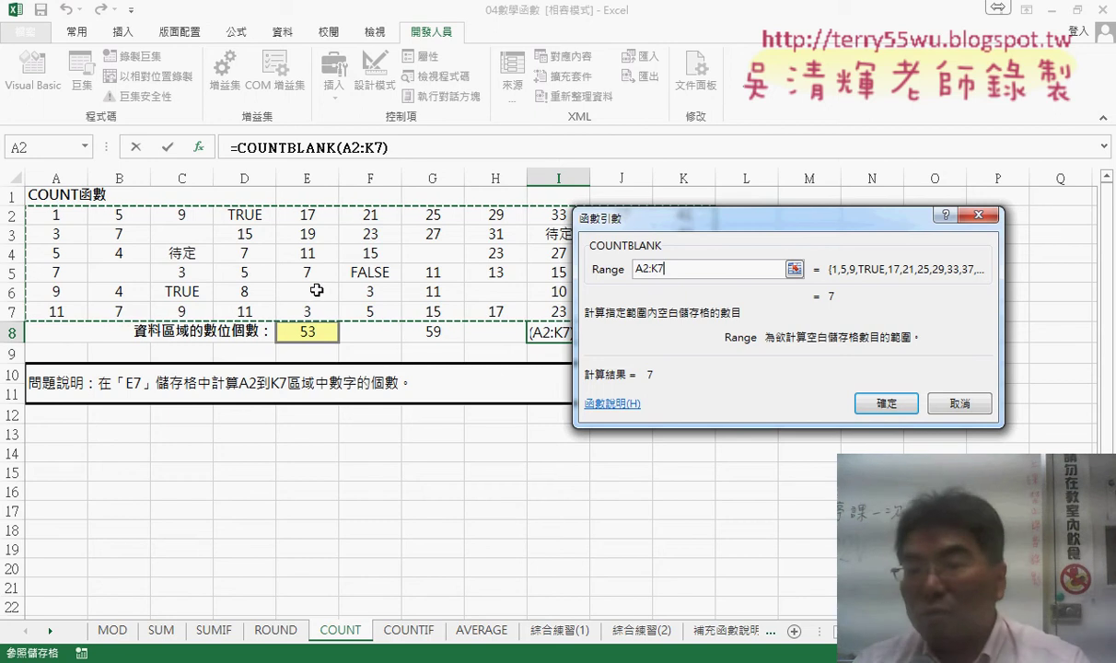
click(886, 403)
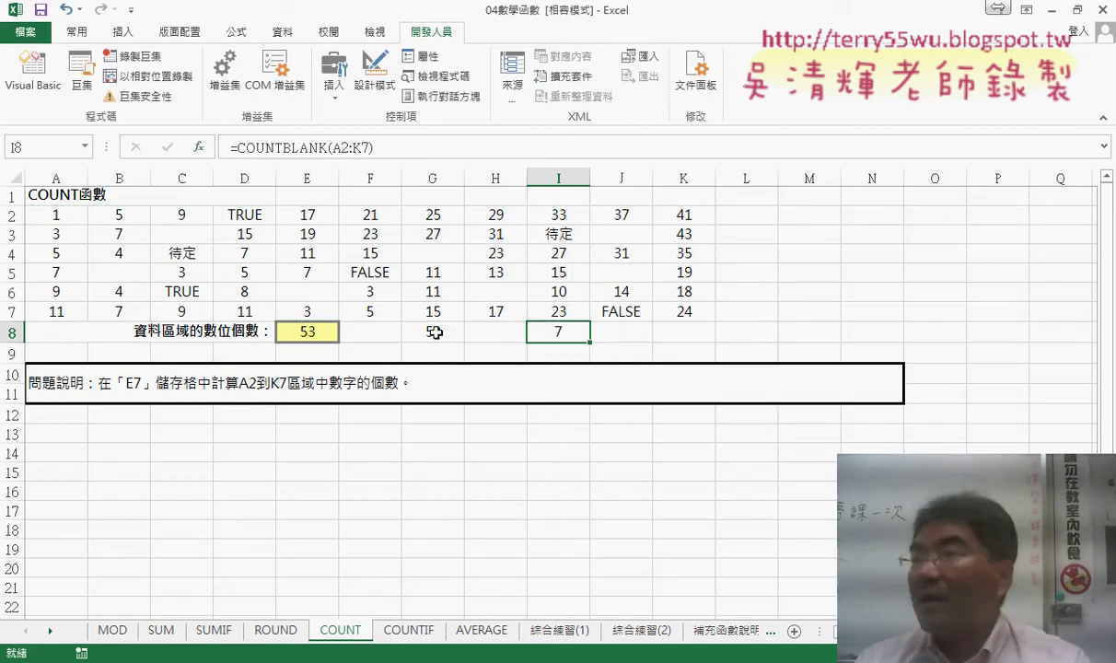
click(656, 332)
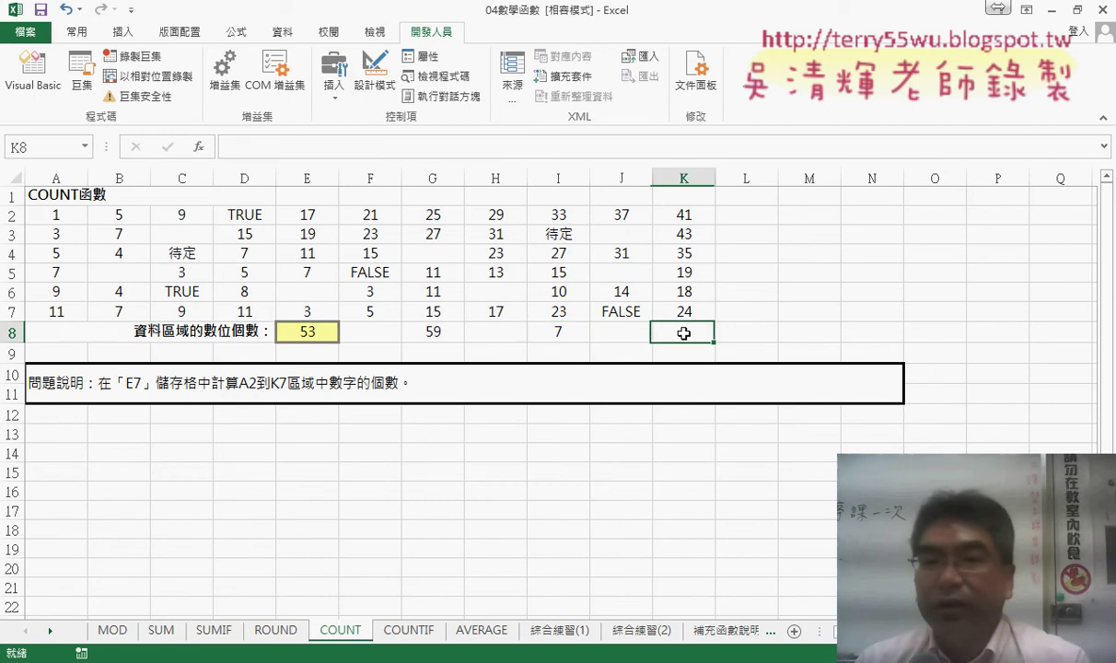
Enter =COUNTIF(A2:K7,">10") in K8, counting 32 values above 10
click(198, 146)
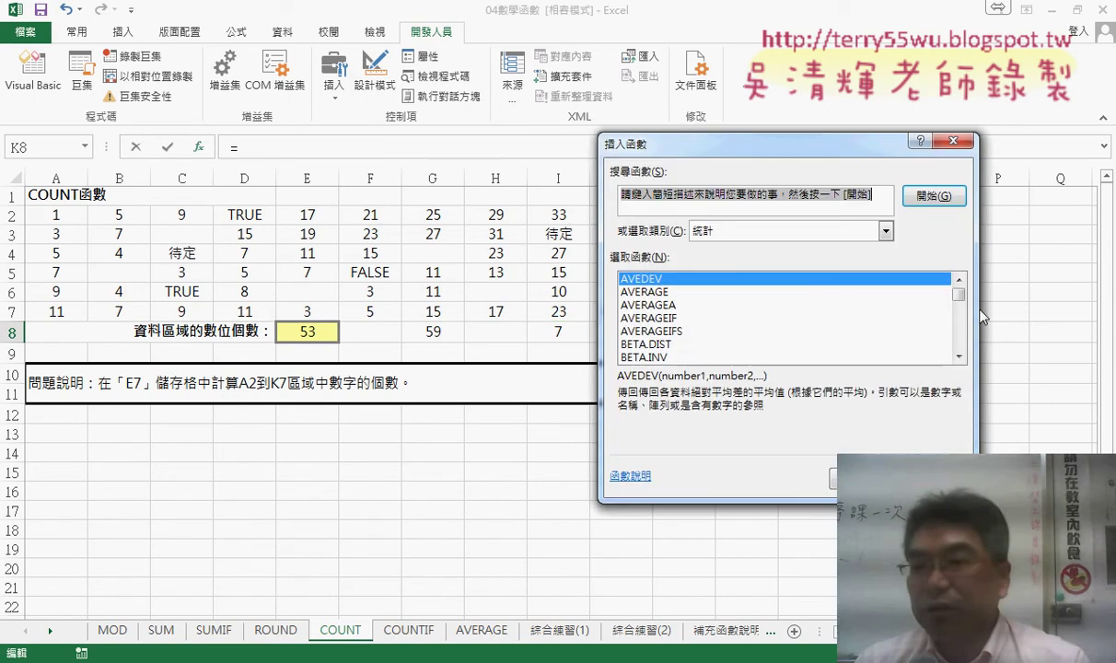
click(961, 309)
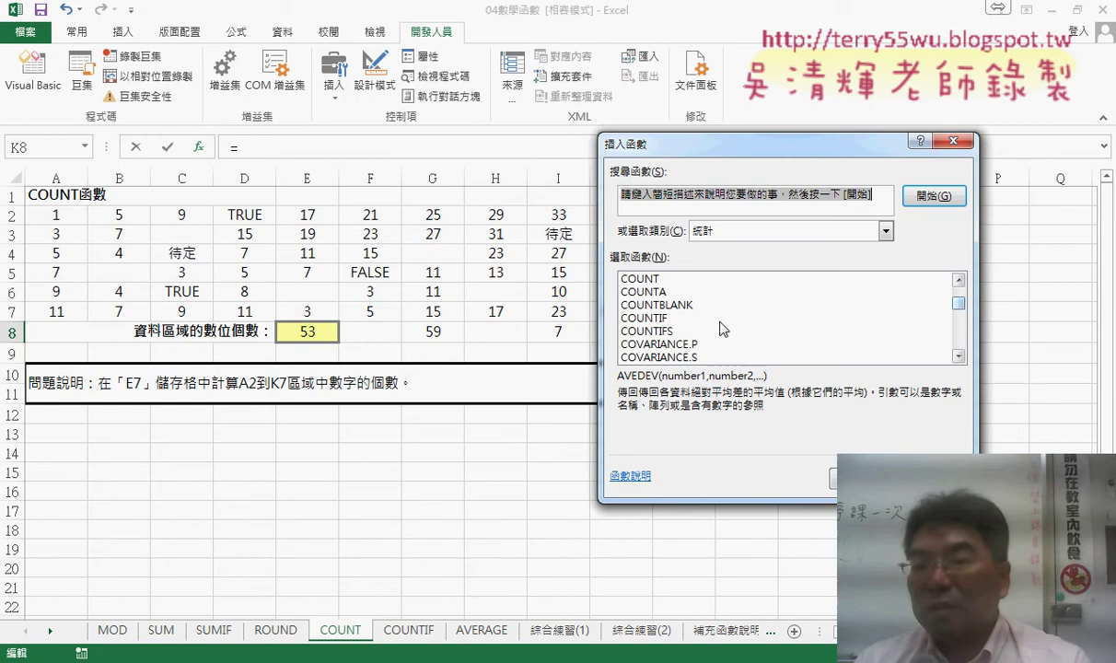
double_click(682, 318)
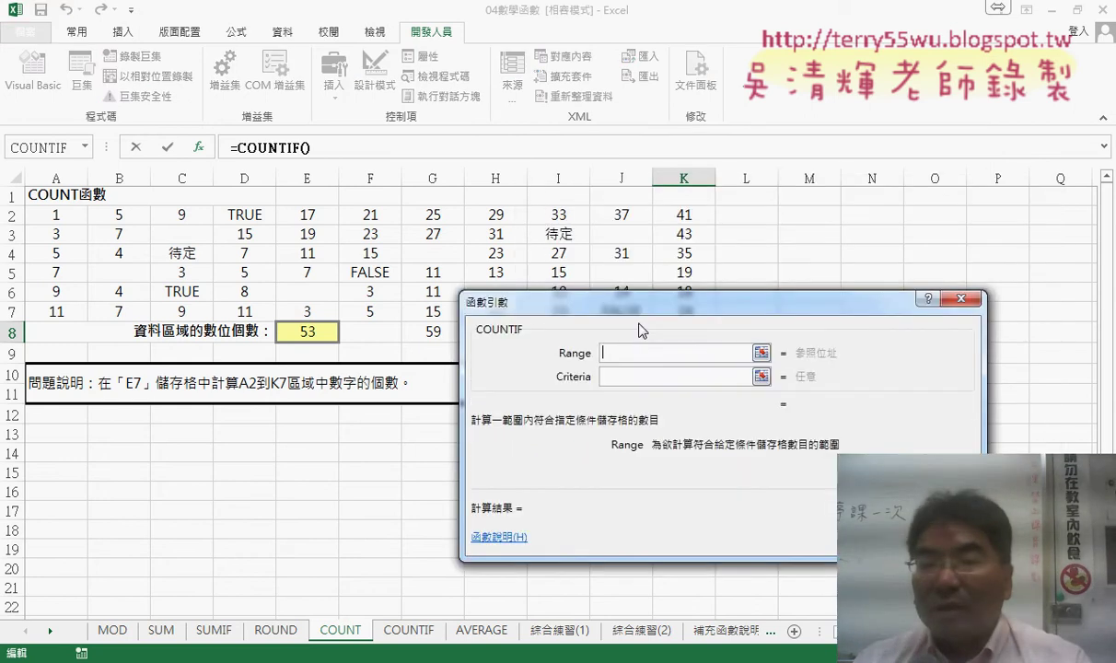
drag(78, 212, 470, 331)
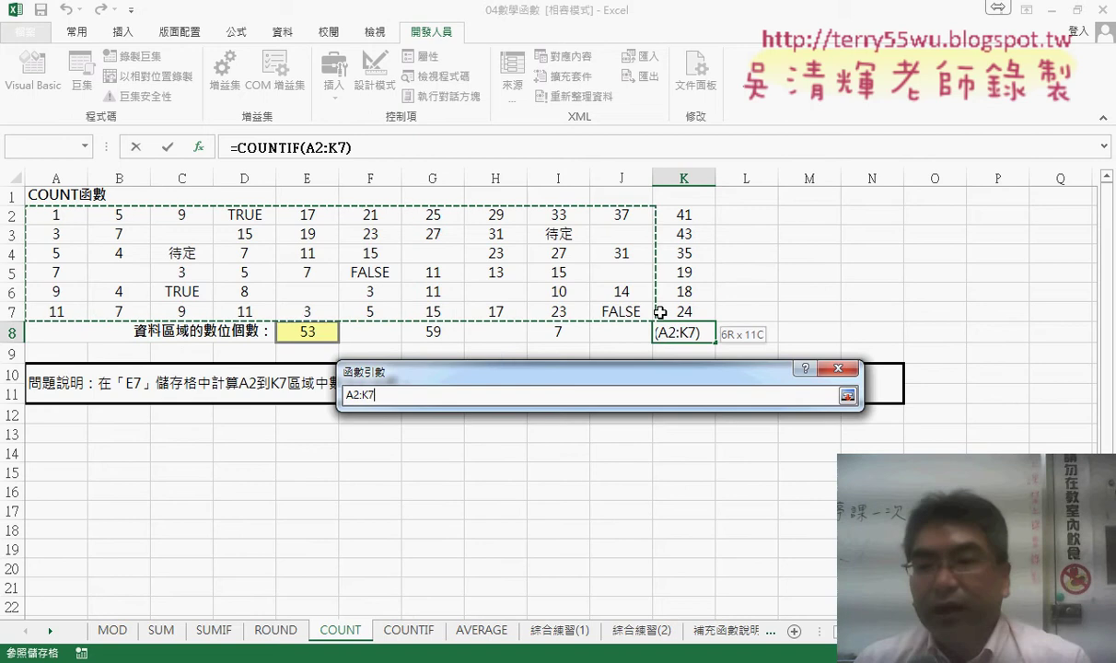
drag(469, 331, 656, 308)
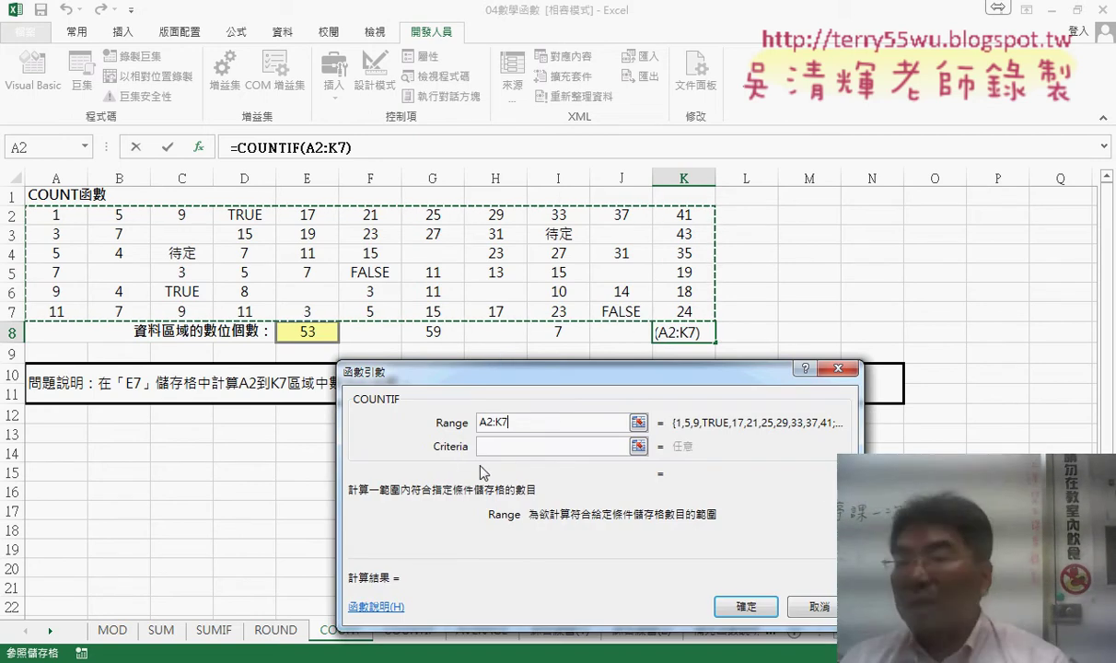
click(530, 448)
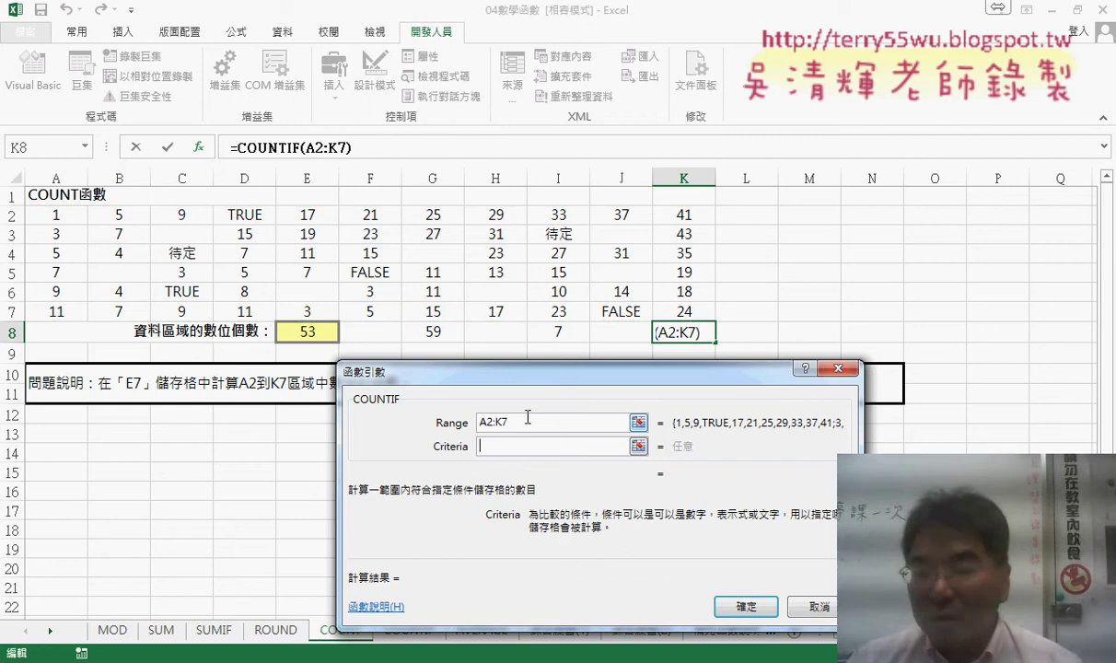
text(>)
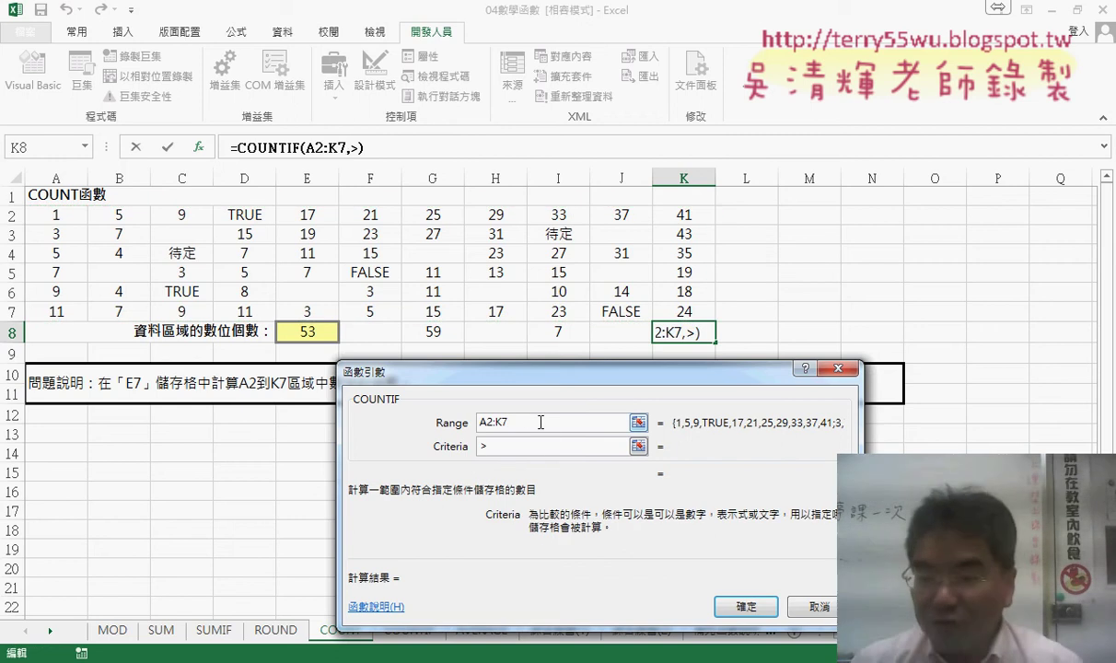
text(10)
click(562, 423)
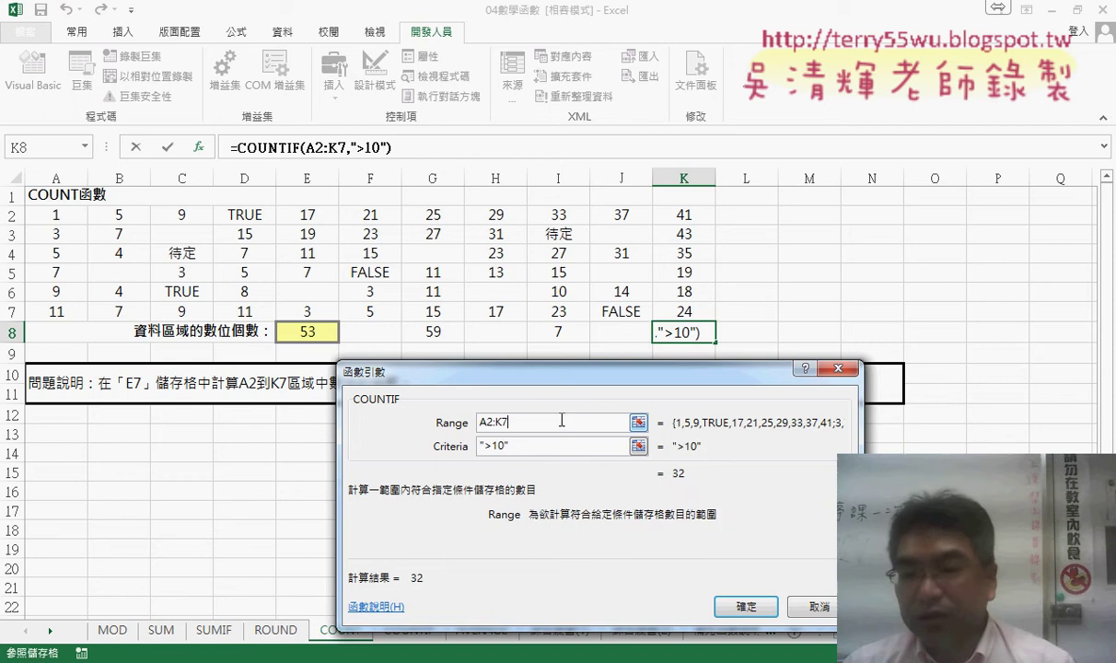
click(747, 608)
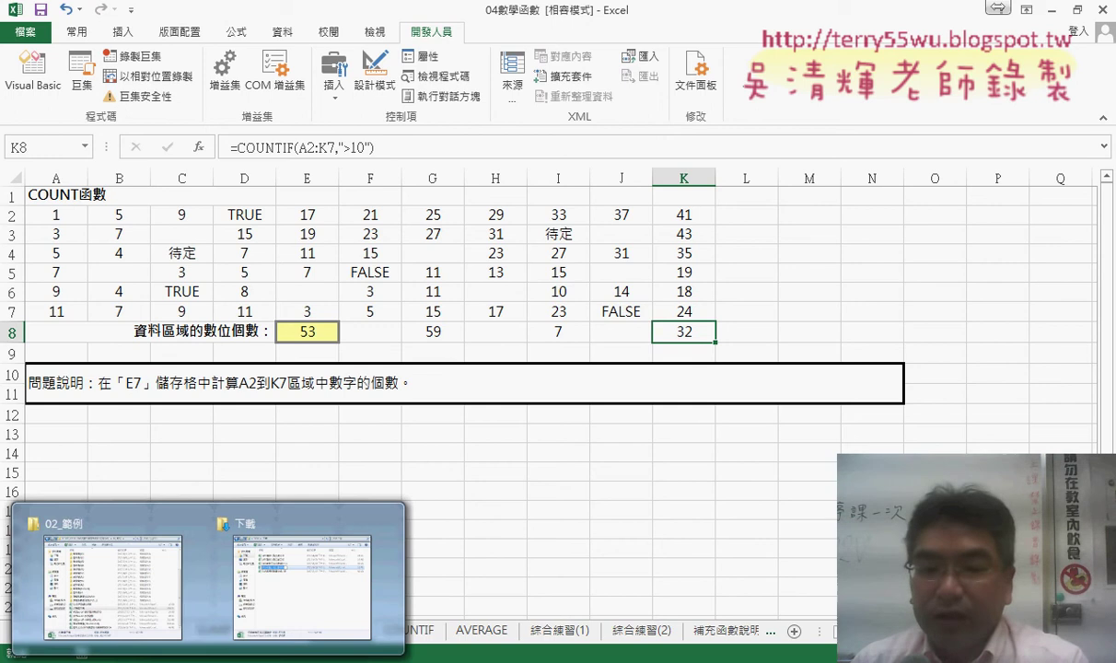
Open the 黑名單篩選_ workbook from the 範例檔(96) > 04數學函數 folder in Explorer
click(119, 584)
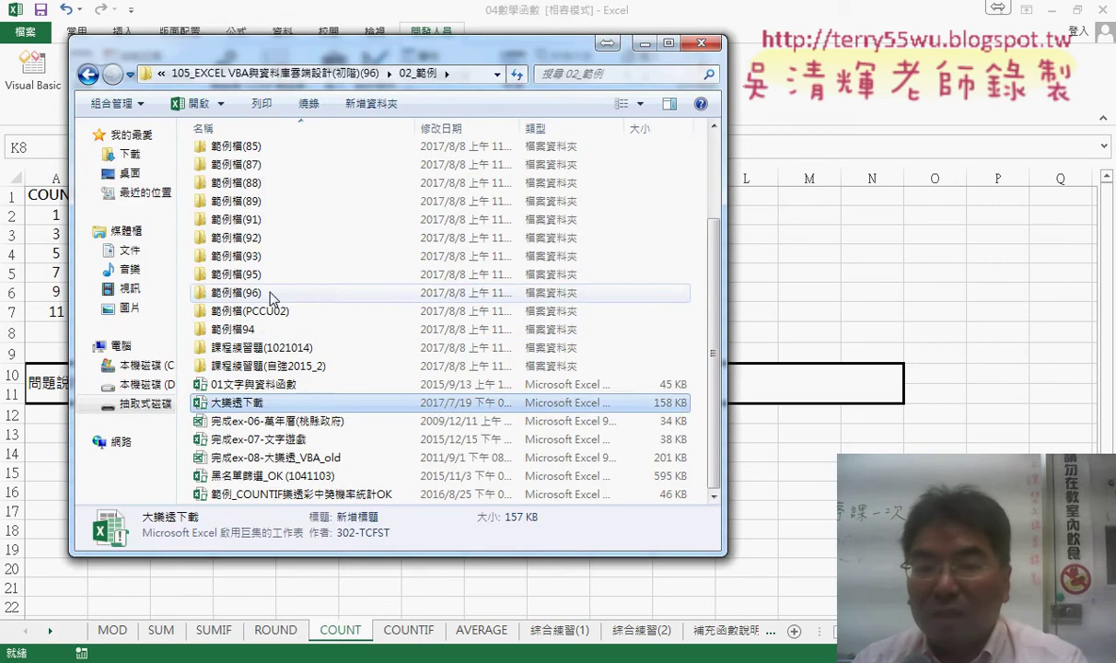
double_click(271, 295)
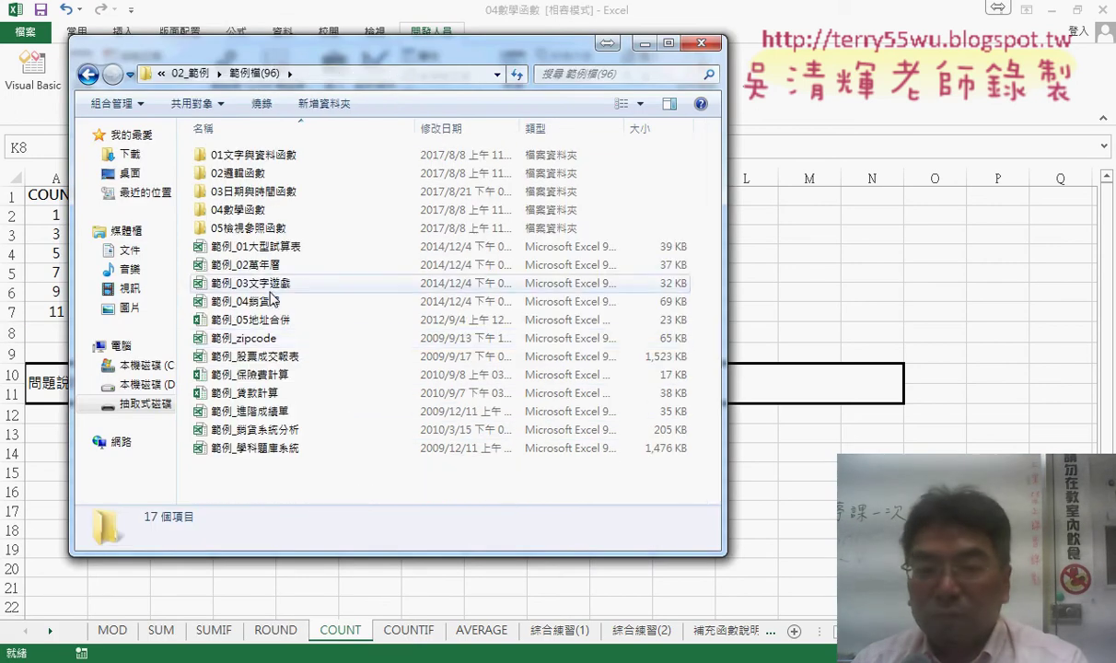
double_click(251, 210)
double_click(295, 209)
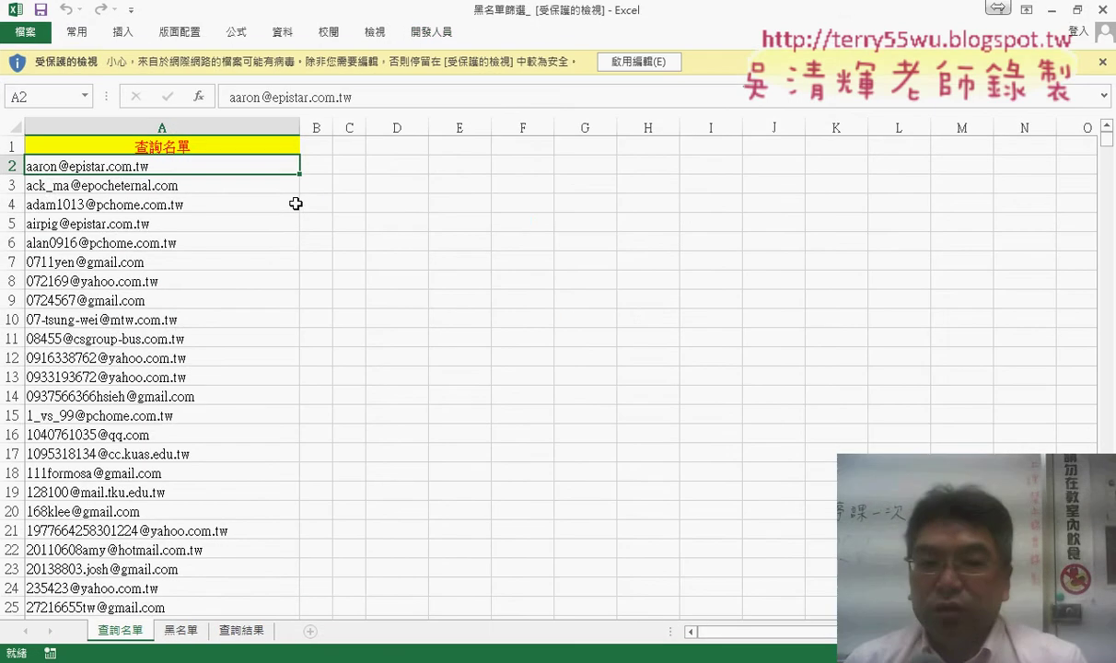
Enable editing and confirm the 黑名單 email list ends at row 22223
click(640, 62)
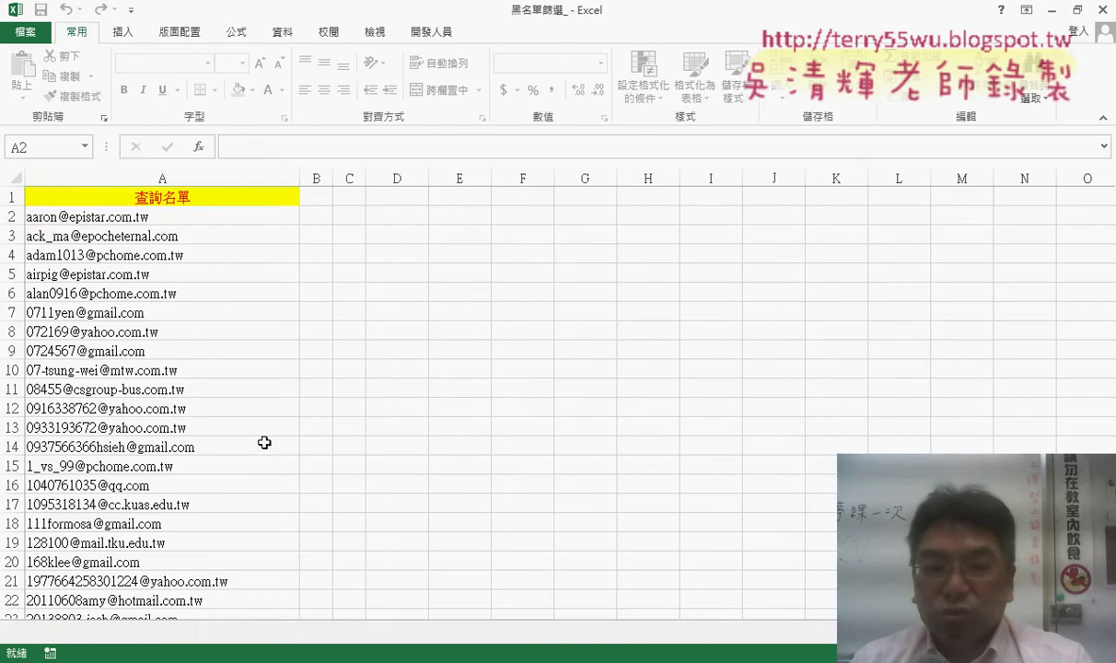
click(187, 633)
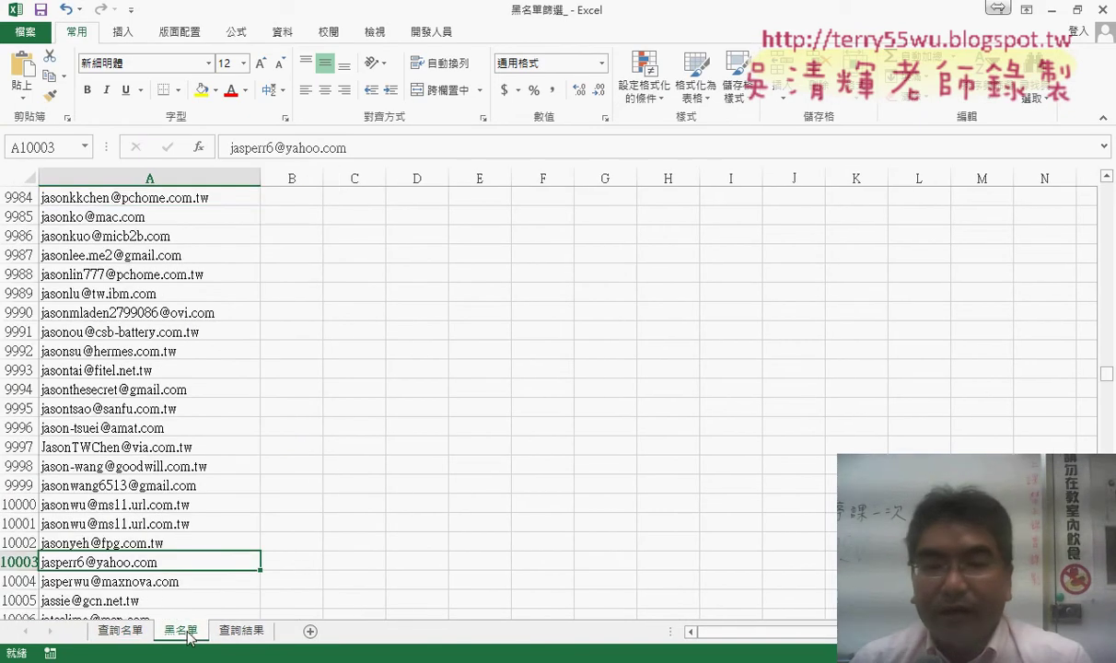
scroll(212, 219, up, 4)
scroll(189, 244, up, 5)
click(187, 250)
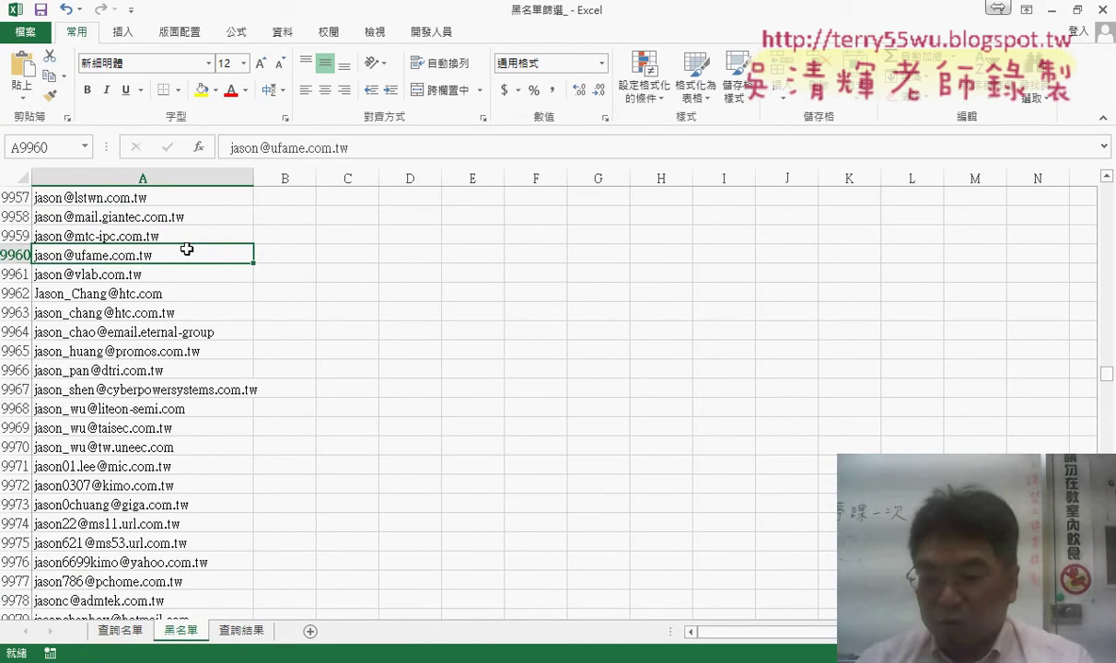
key(ctrl+Home)
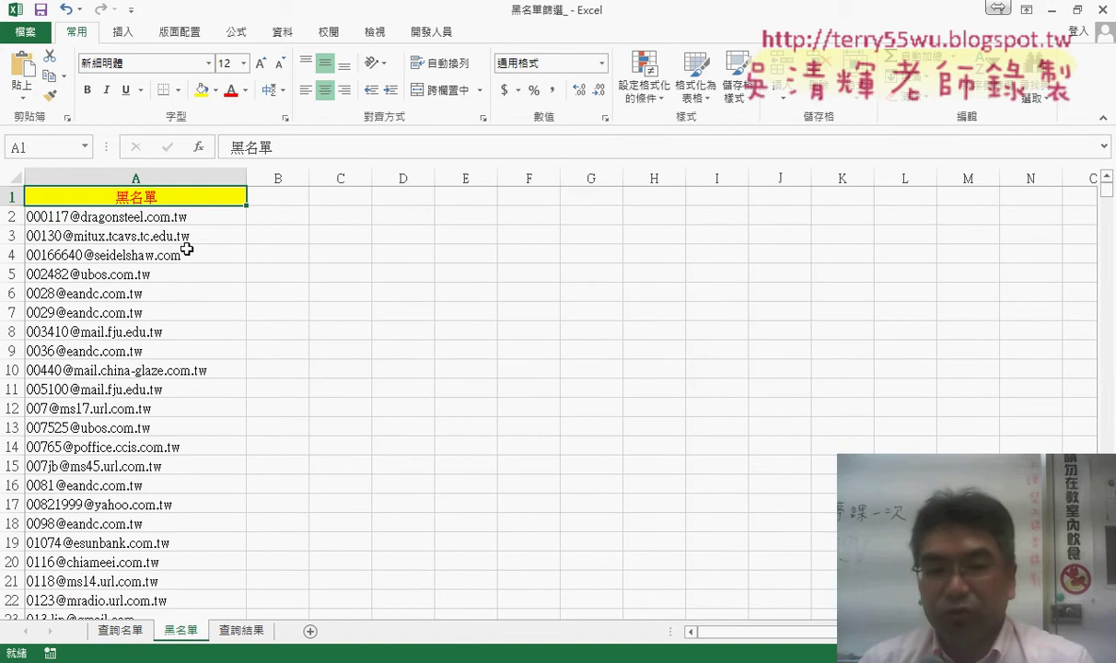
key(ctrl+Down)
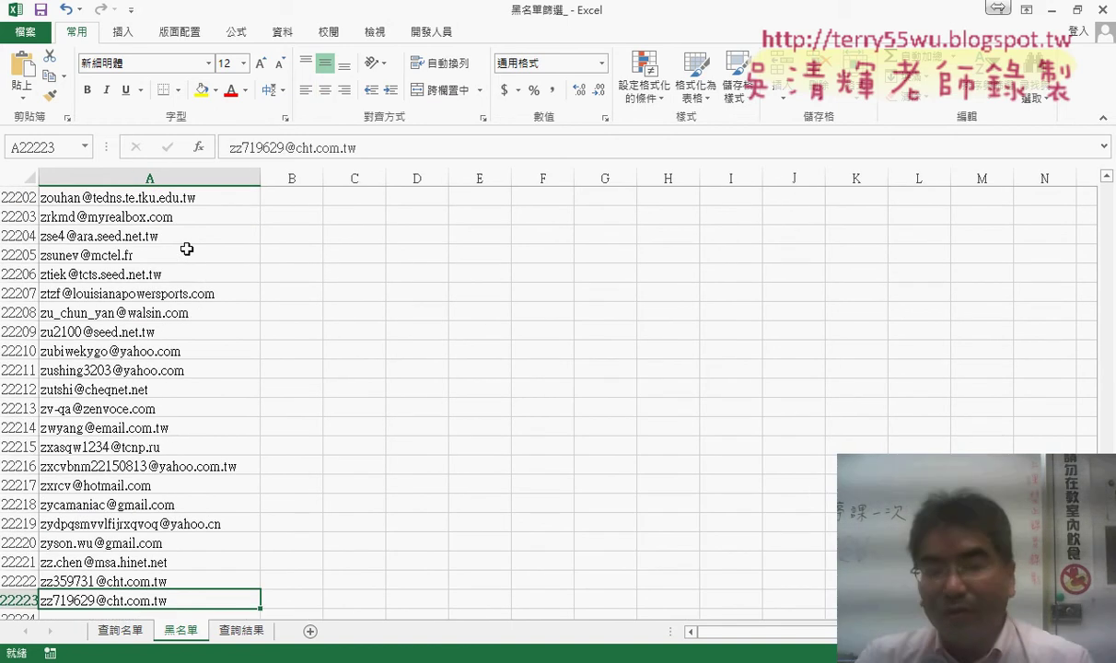
scroll(187, 249, down, 2)
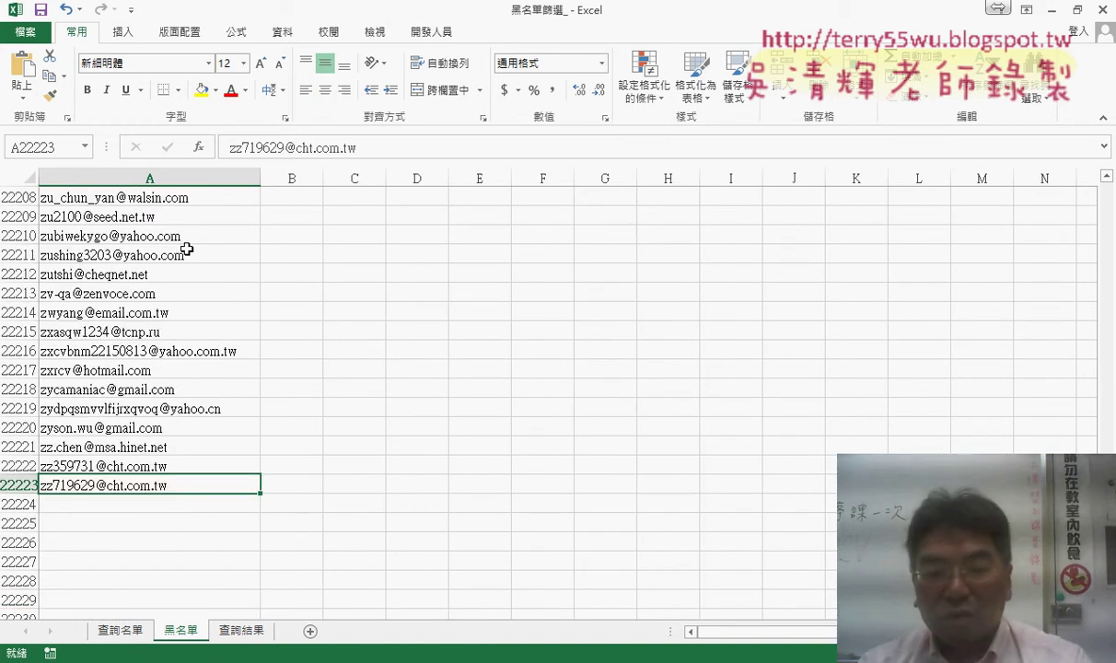
scroll(187, 249, up, 3)
Check that the 查詢名單 list ends at row 1000, then return to the first email in A2
click(129, 634)
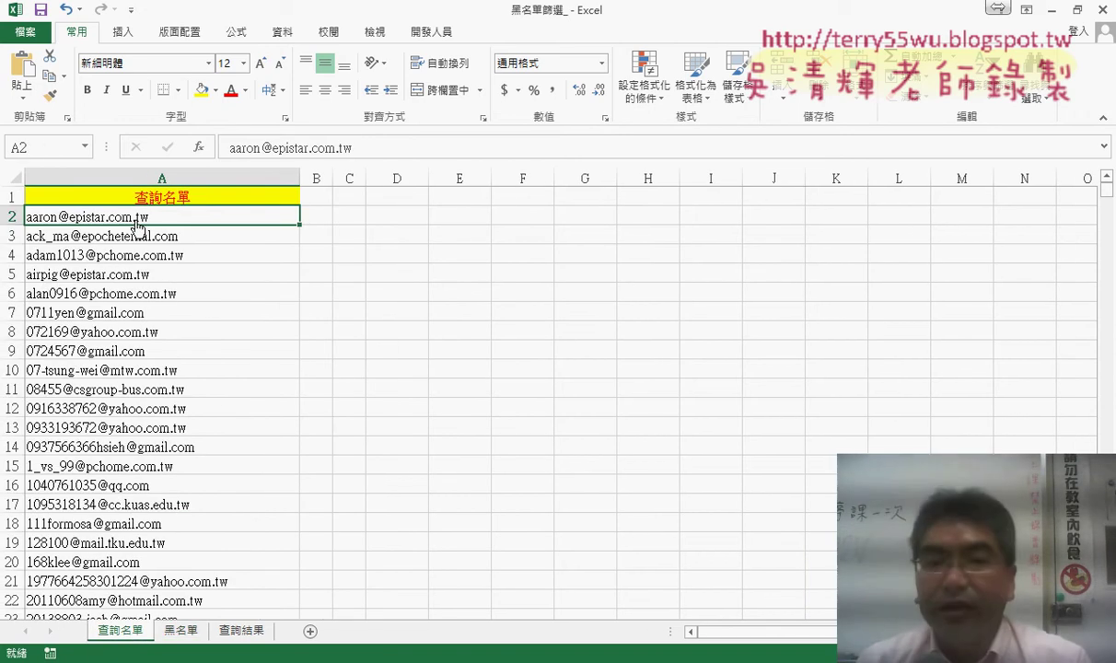
click(180, 632)
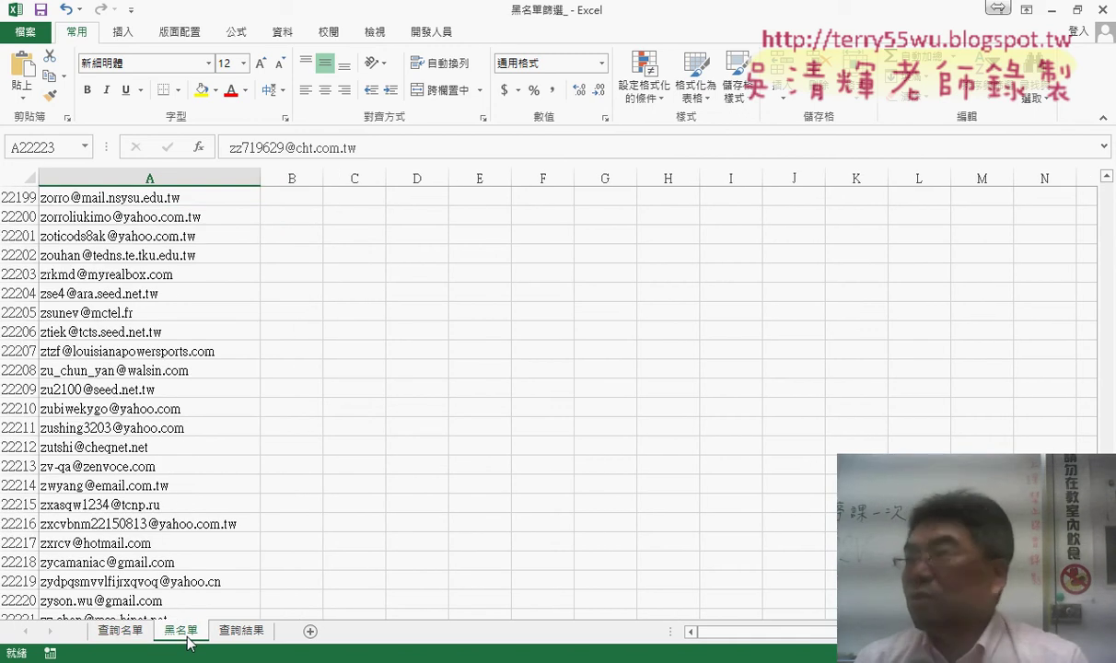
click(120, 632)
key(ctrl+Down)
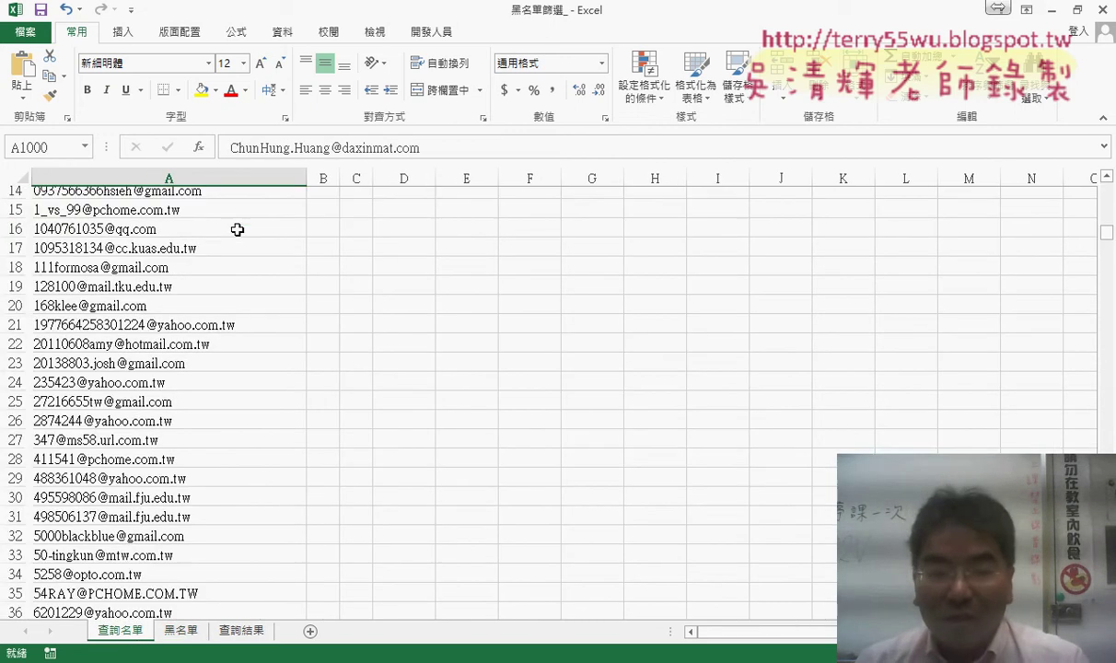
scroll(239, 233, down, 2)
scroll(244, 241, down, 2)
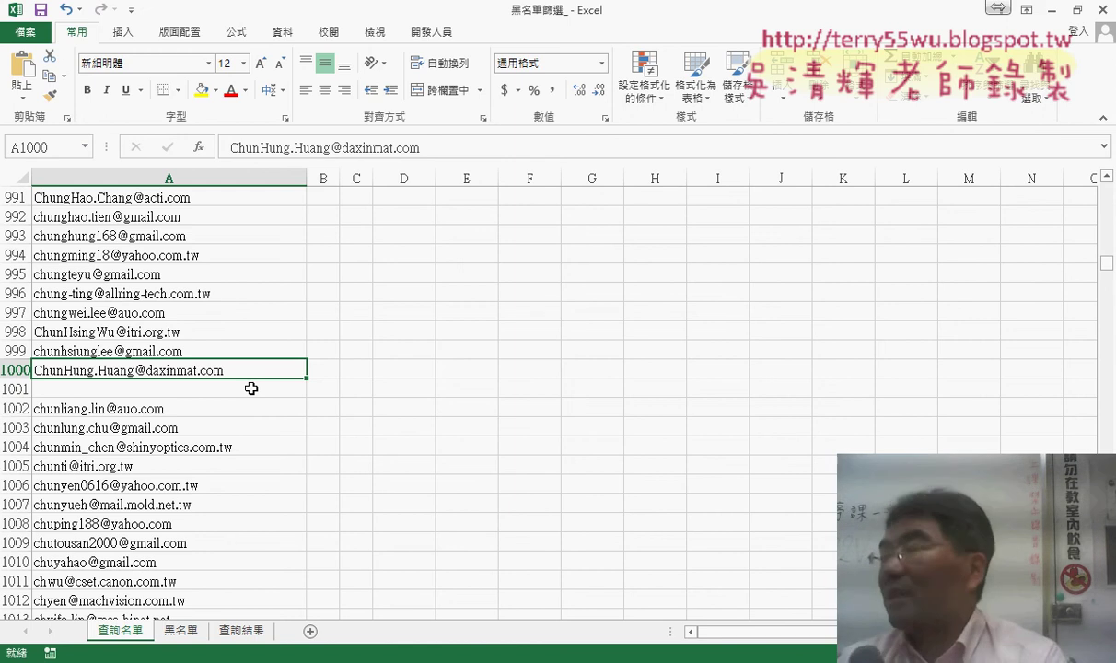
key(ctrl+Up)
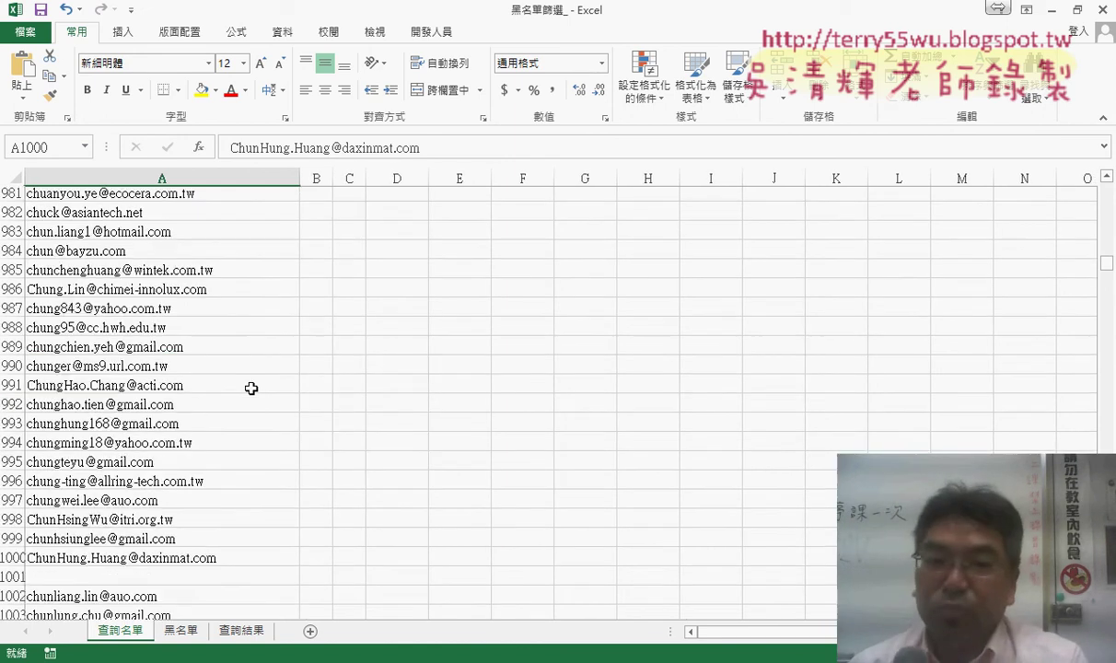
click(293, 214)
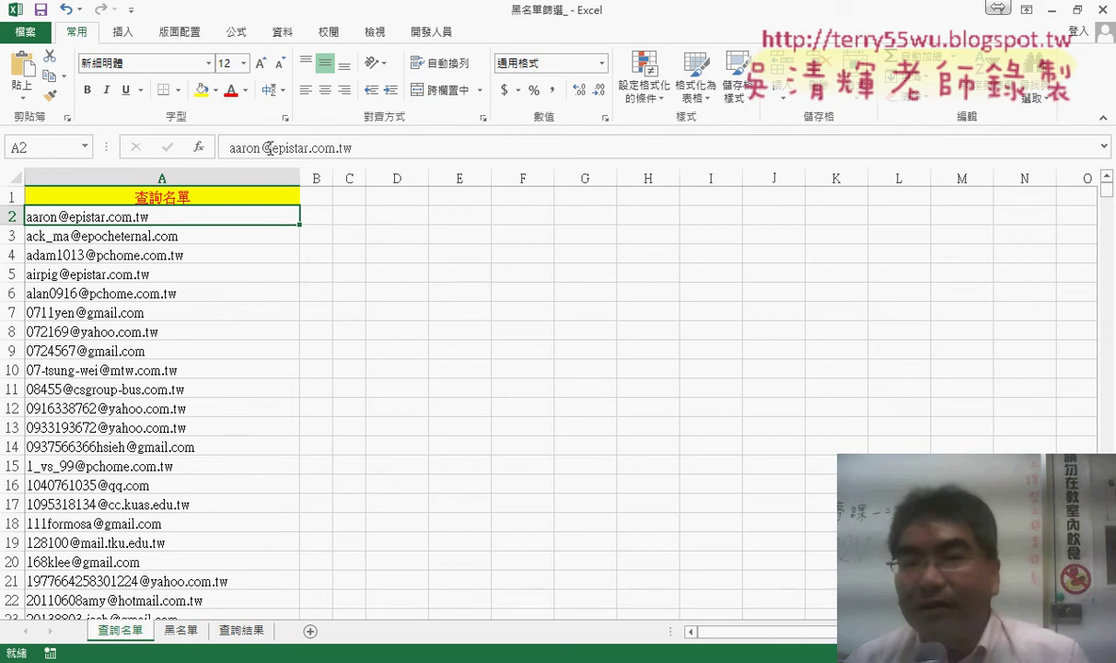
Use Find All on the 黑名單 sheet to search for the first query email from A2
drag(353, 148, 154, 149)
key(ctrl+c)
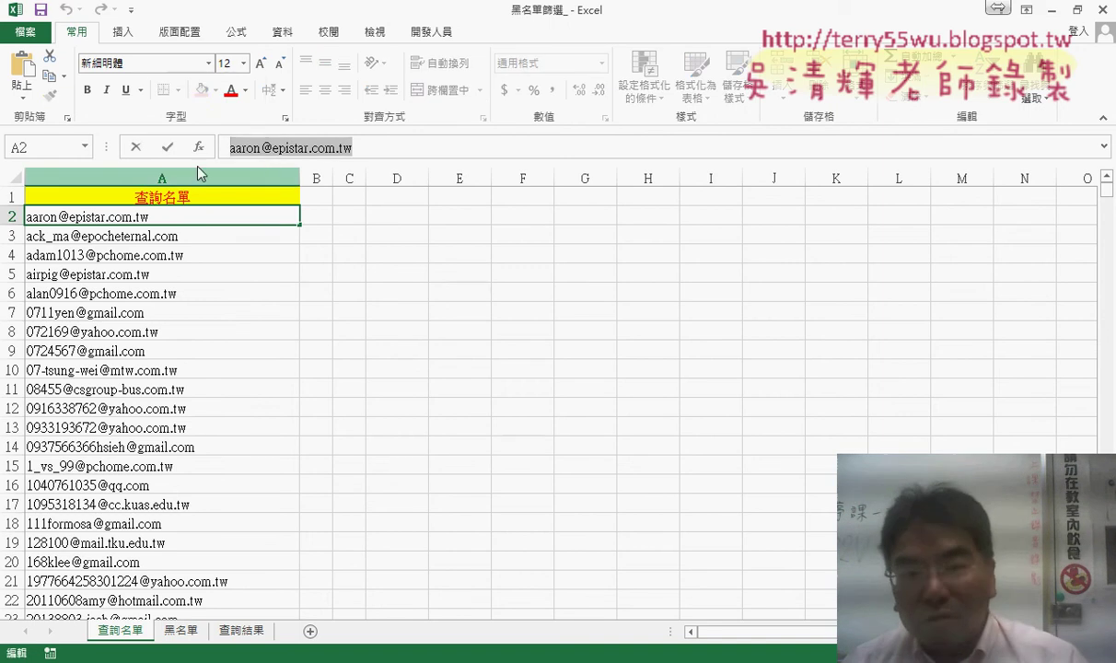
key(Escape)
click(181, 630)
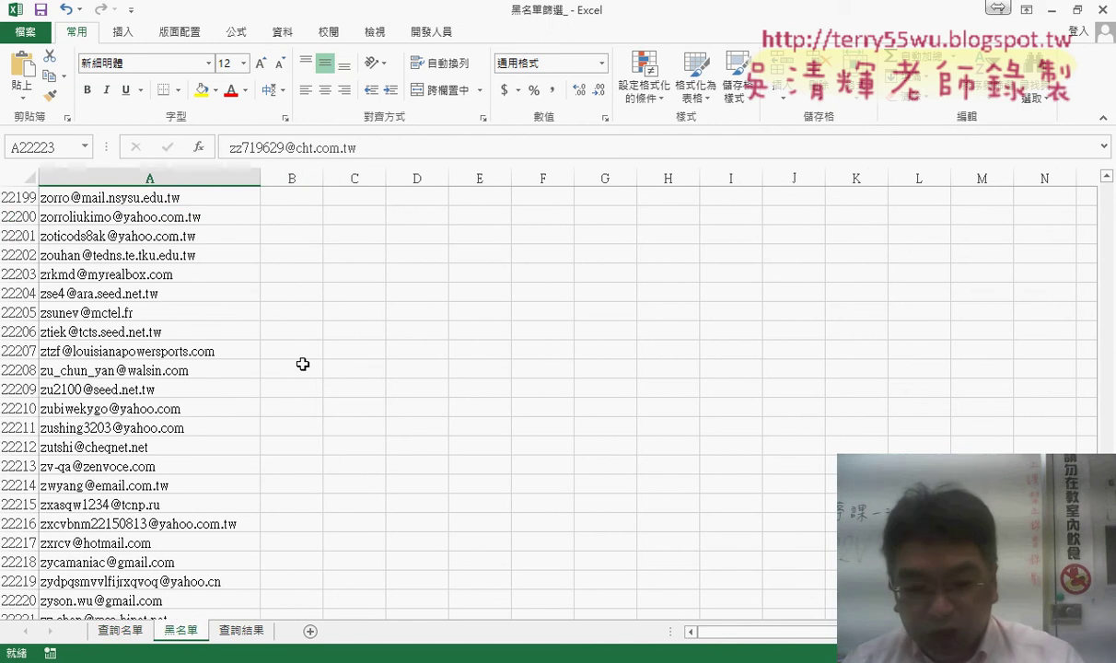
key(ctrl+f)
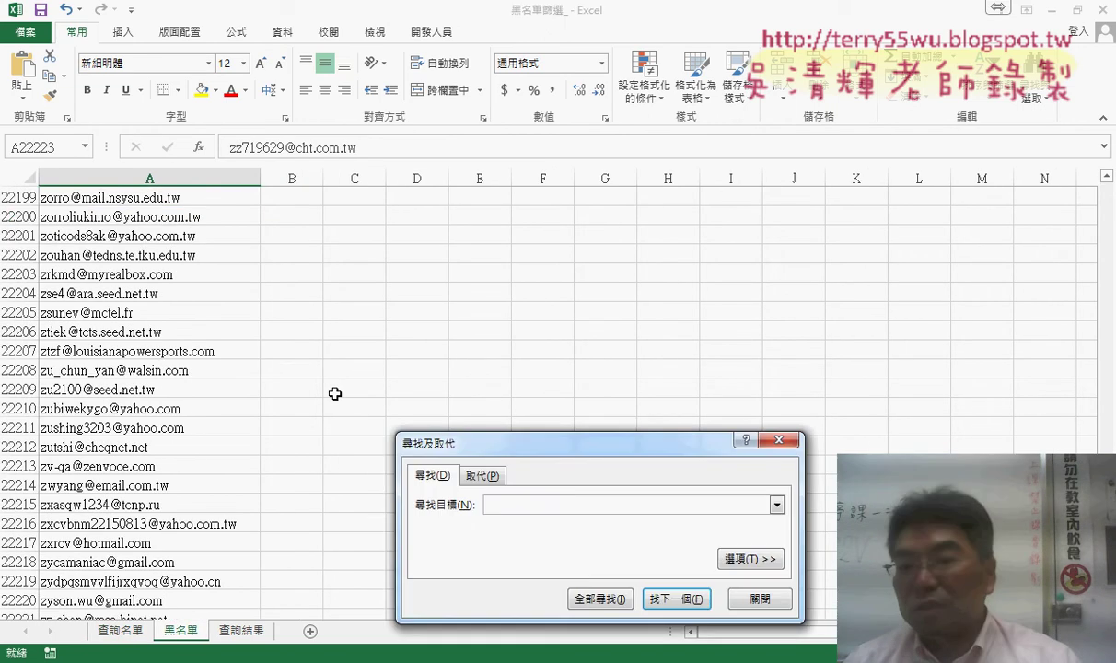
drag(568, 442, 369, 176)
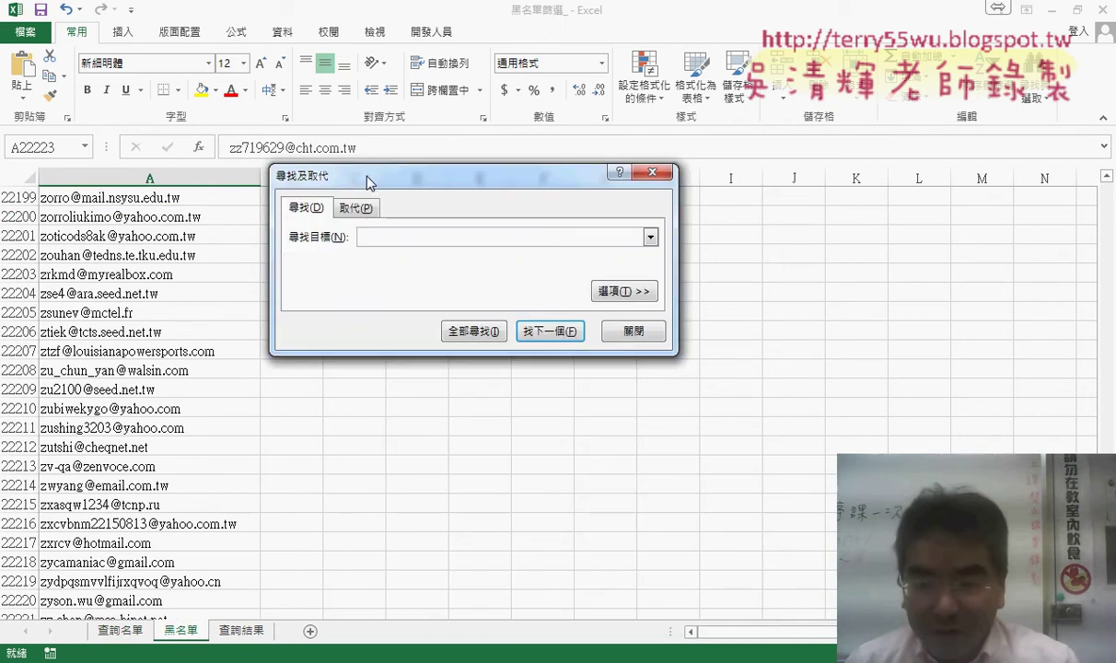
key(ctrl+v)
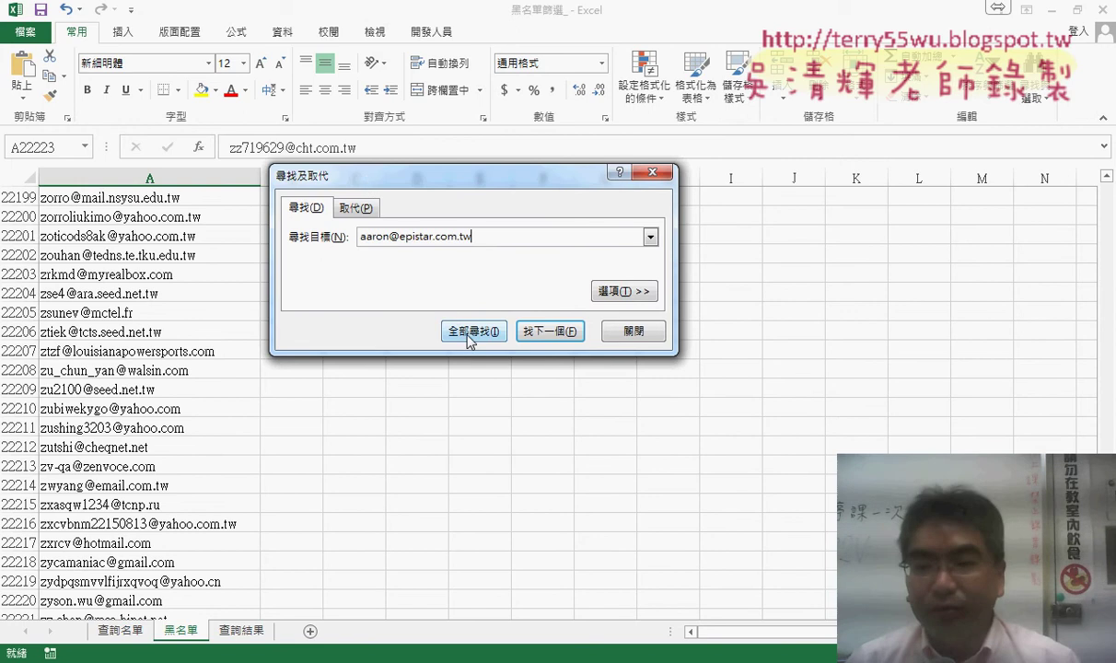
click(470, 333)
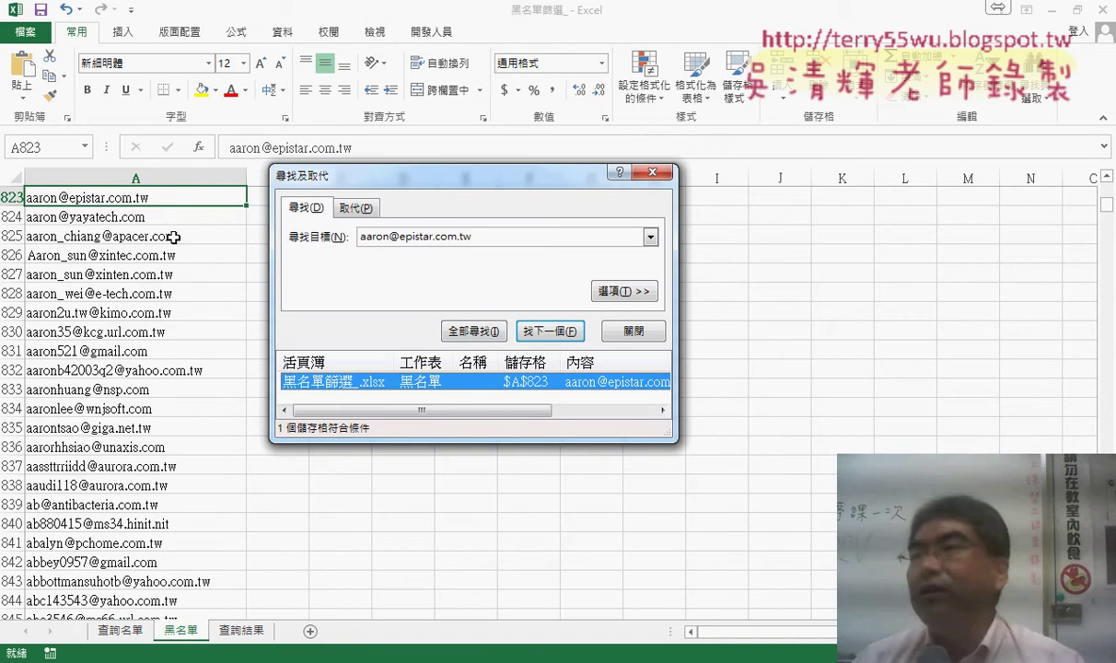
click(650, 172)
Paste the first query email into 查詢結果 A1, then clear it and return to 查詢名單
click(118, 630)
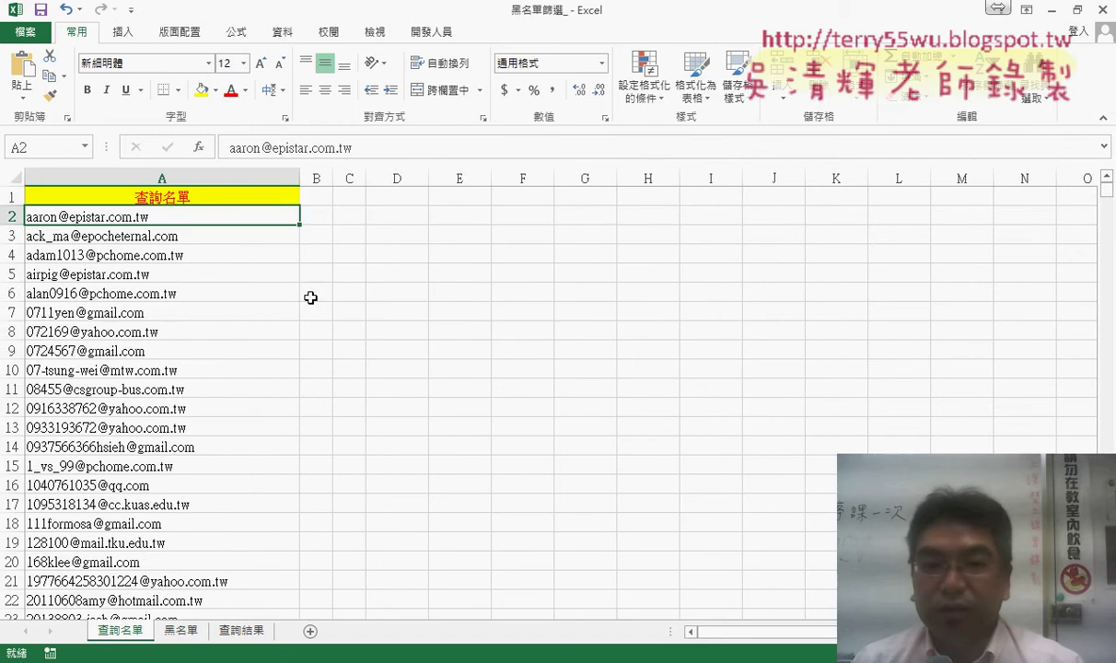
click(309, 216)
click(265, 217)
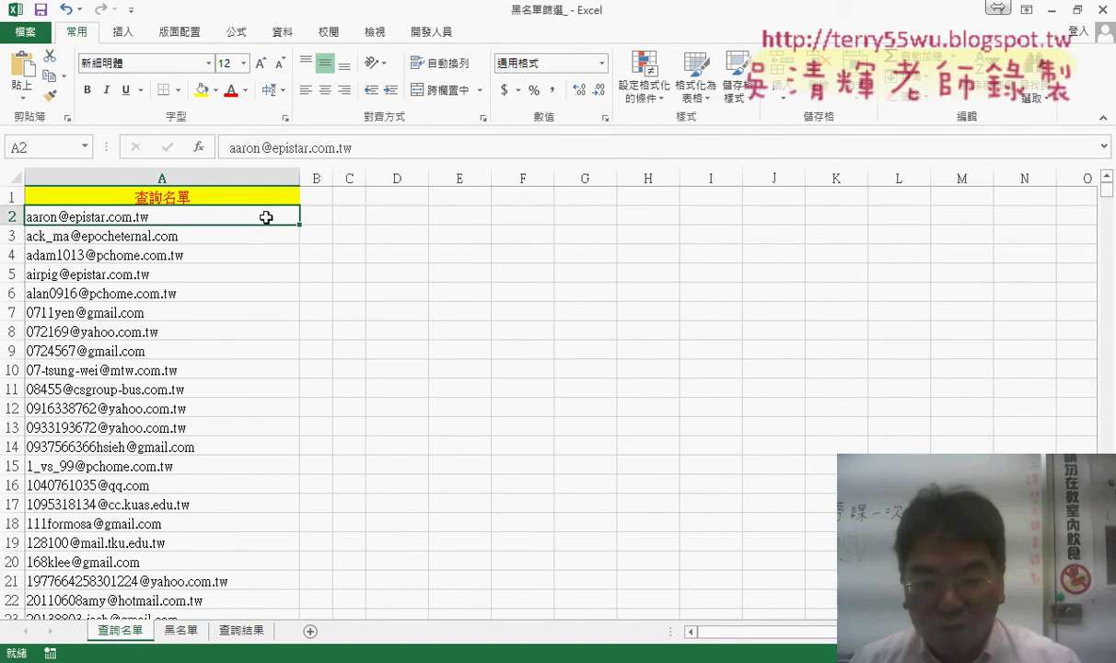
key(ctrl+c)
click(241, 630)
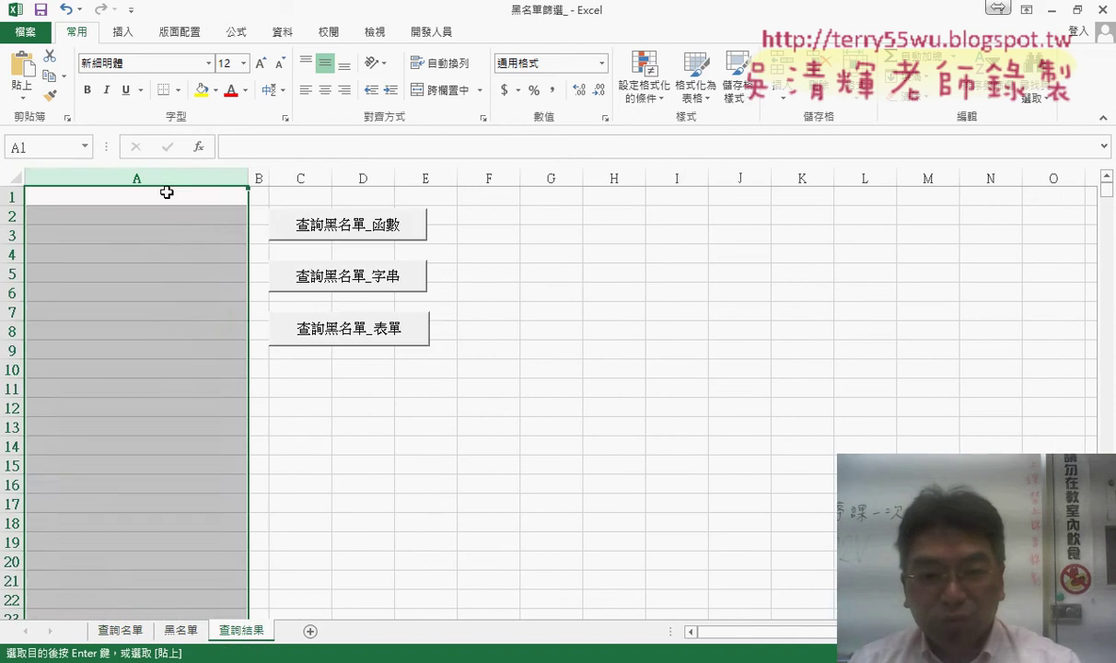
click(166, 192)
key(ctrl+v)
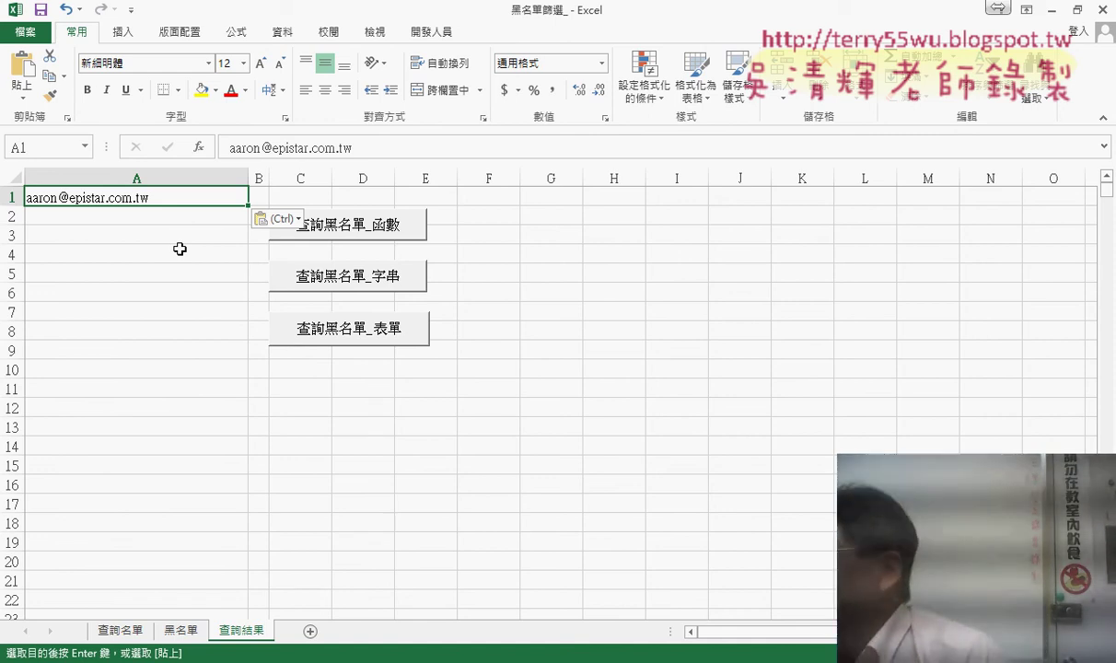
key(Delete)
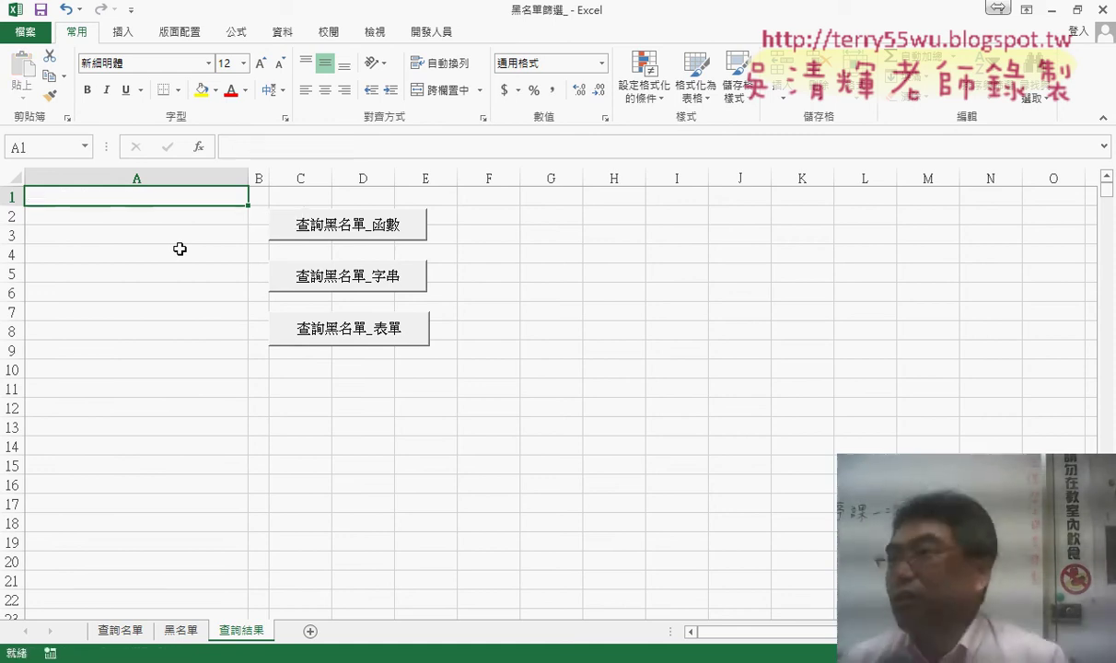
click(120, 631)
Start a COUNTIF function in B2 of 查詢名單 via the recently used functions
click(319, 216)
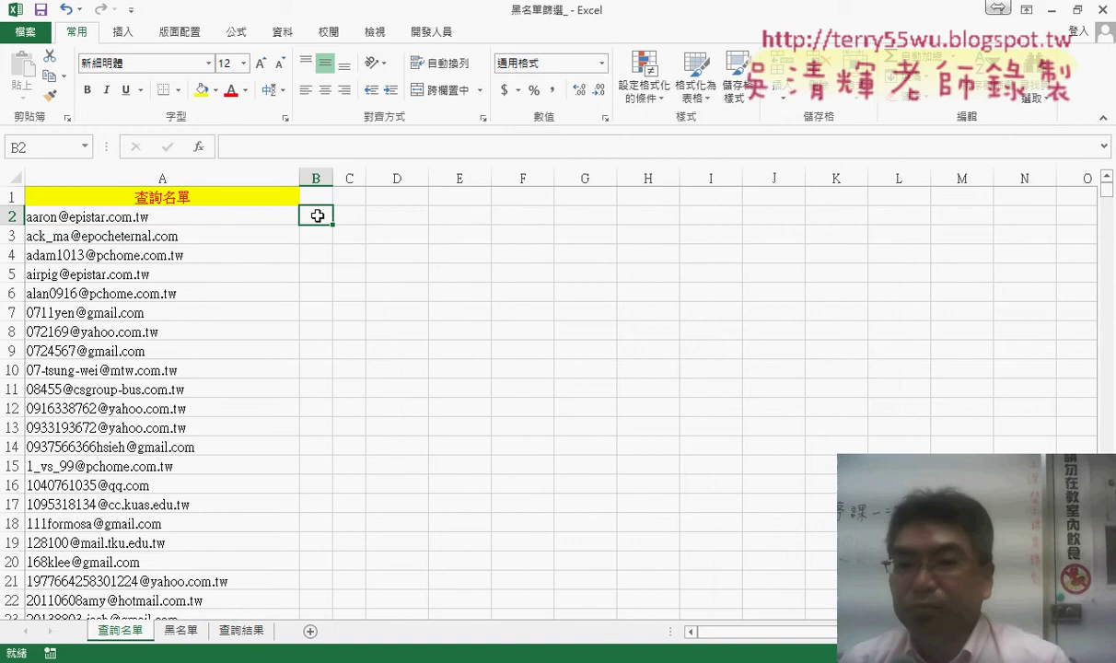
click(198, 148)
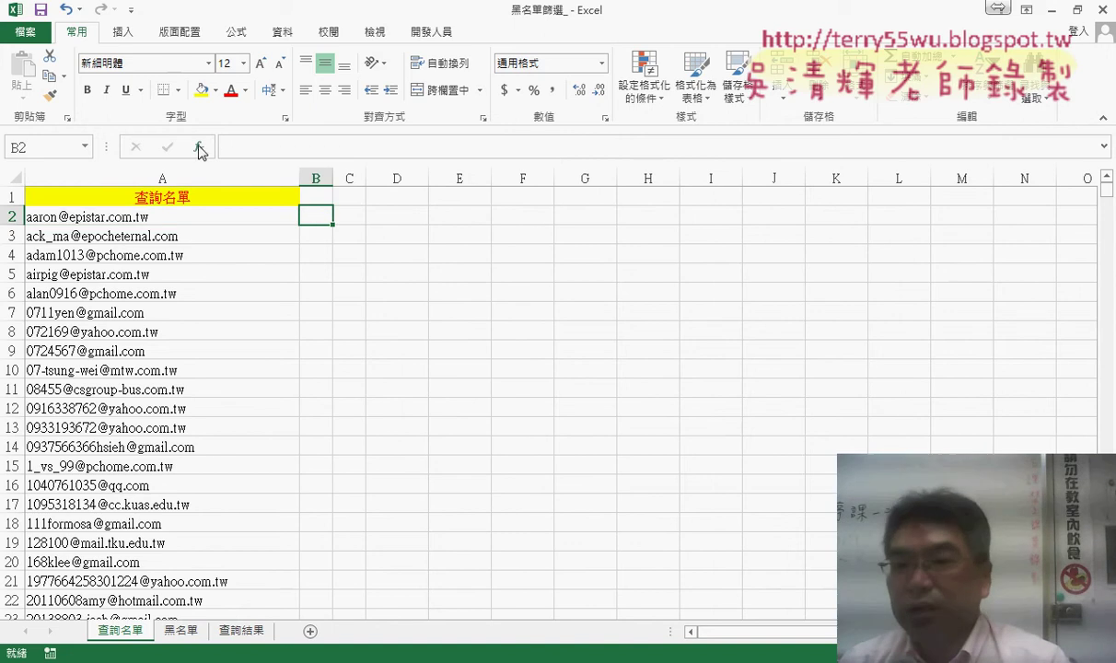
drag(612, 315, 671, 177)
click(755, 254)
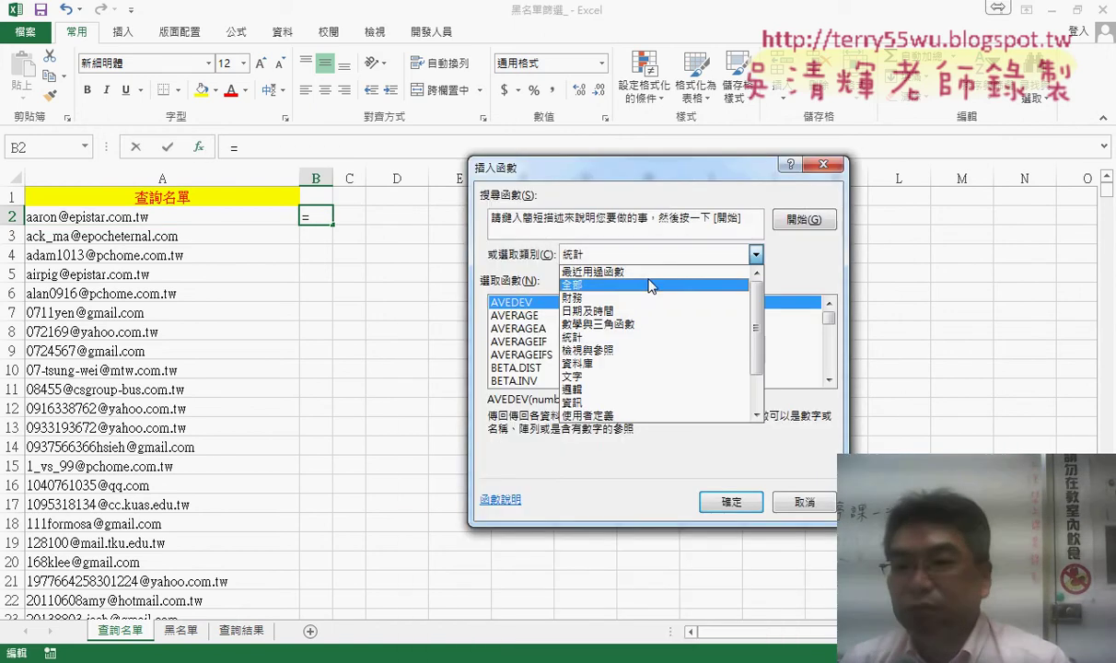
click(590, 266)
double_click(516, 302)
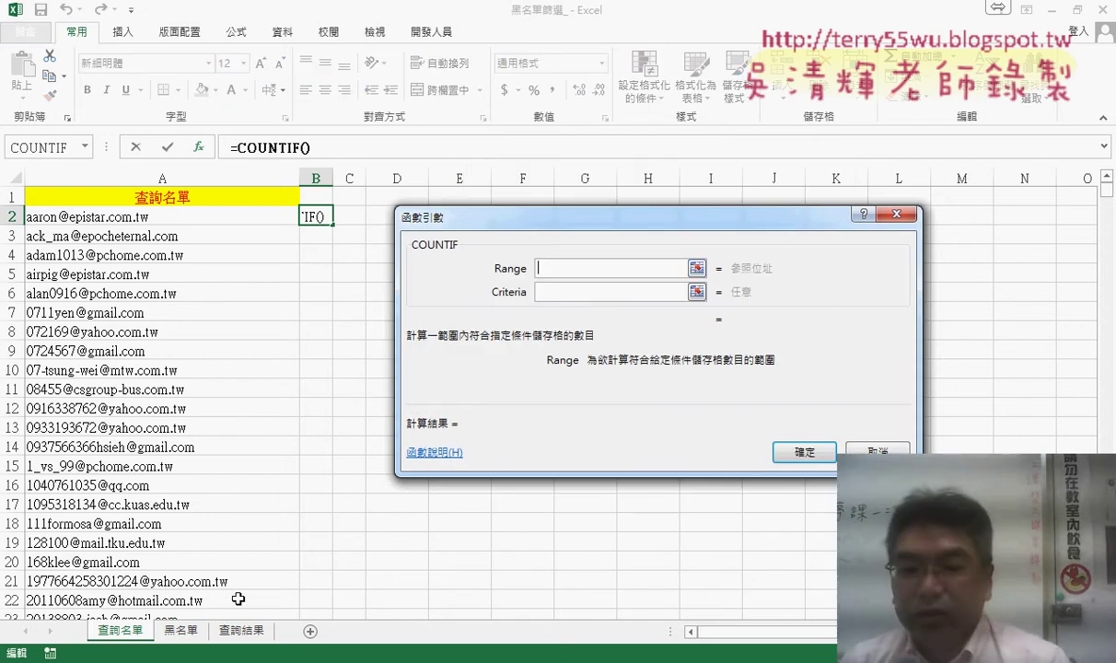
Set COUNTIF range 黑名單!A2:A22223 and criteria A2, giving 1 in B2
click(188, 635)
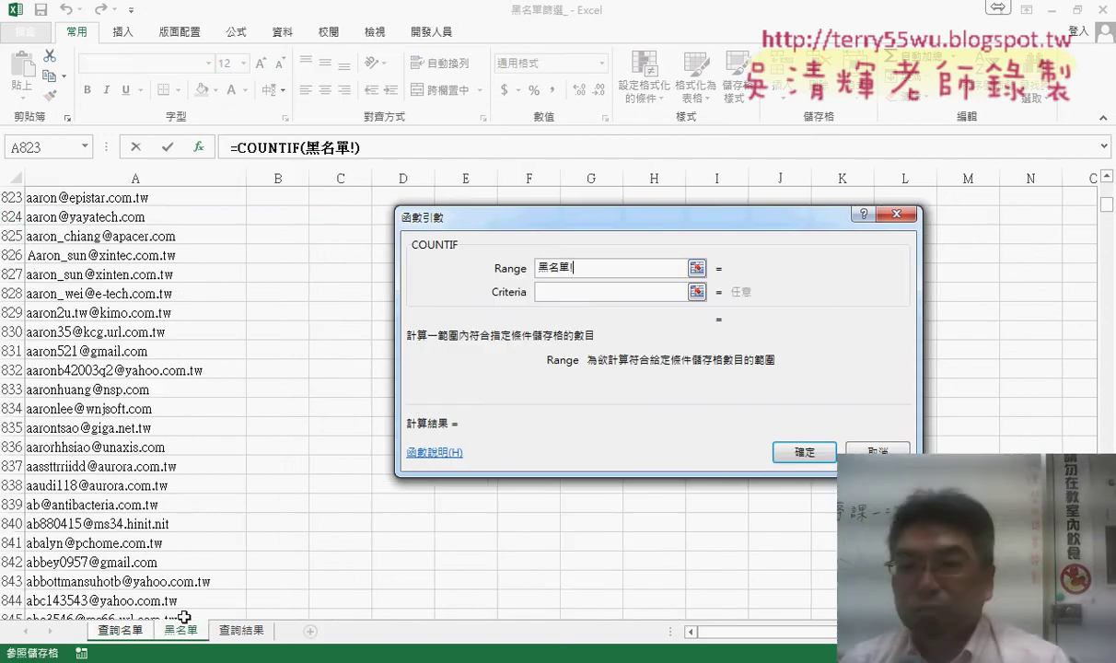
drag(1107, 205, 1107, 187)
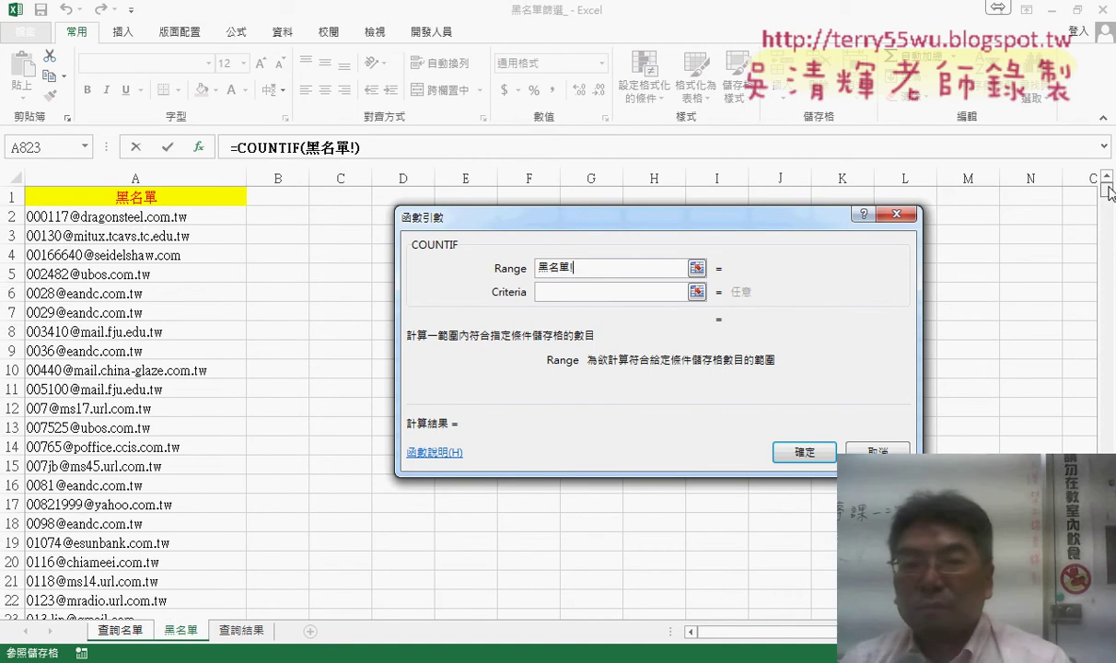
click(216, 215)
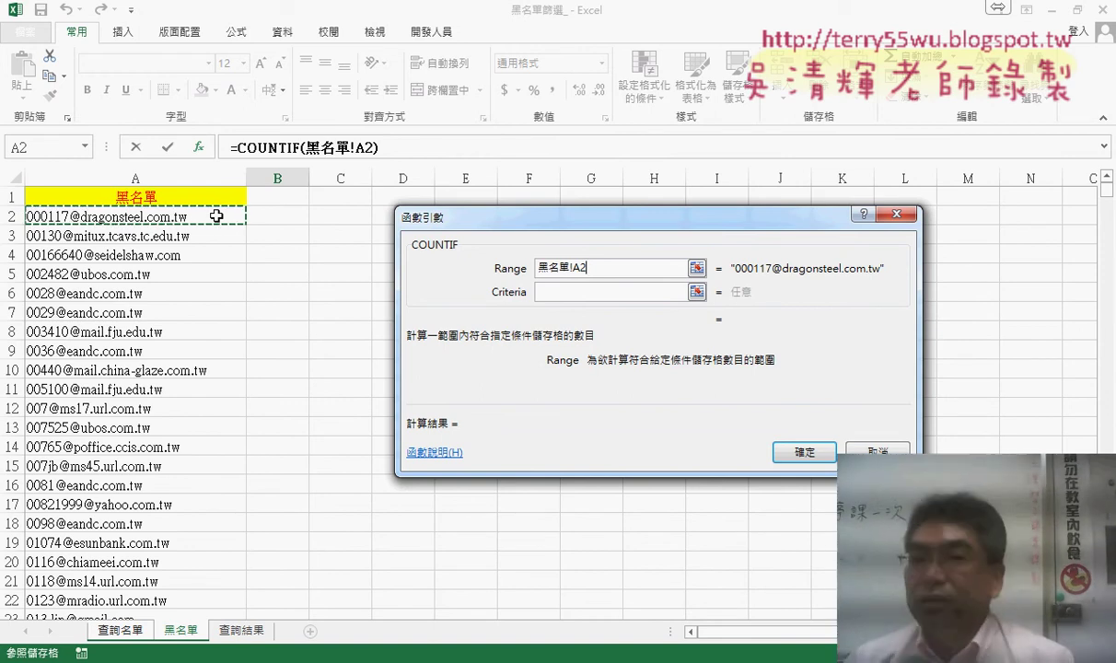
drag(217, 216, 221, 651)
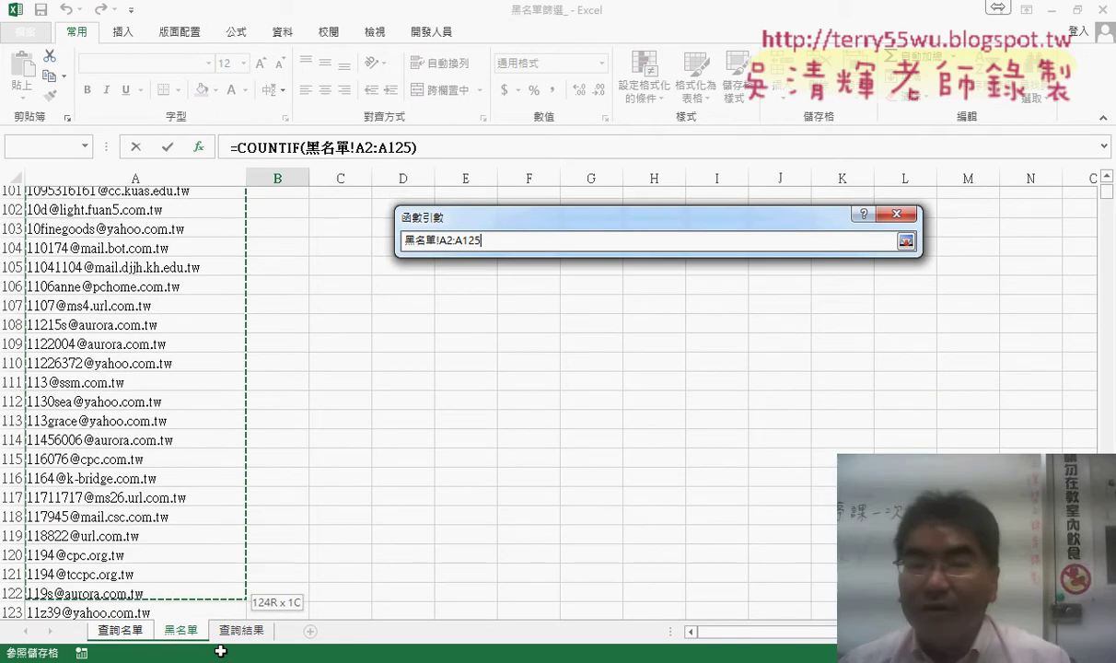
mouse_move(221, 652)
mouse_down()
mouse_move(187, 291)
mouse_move(190, 3)
mouse_up()
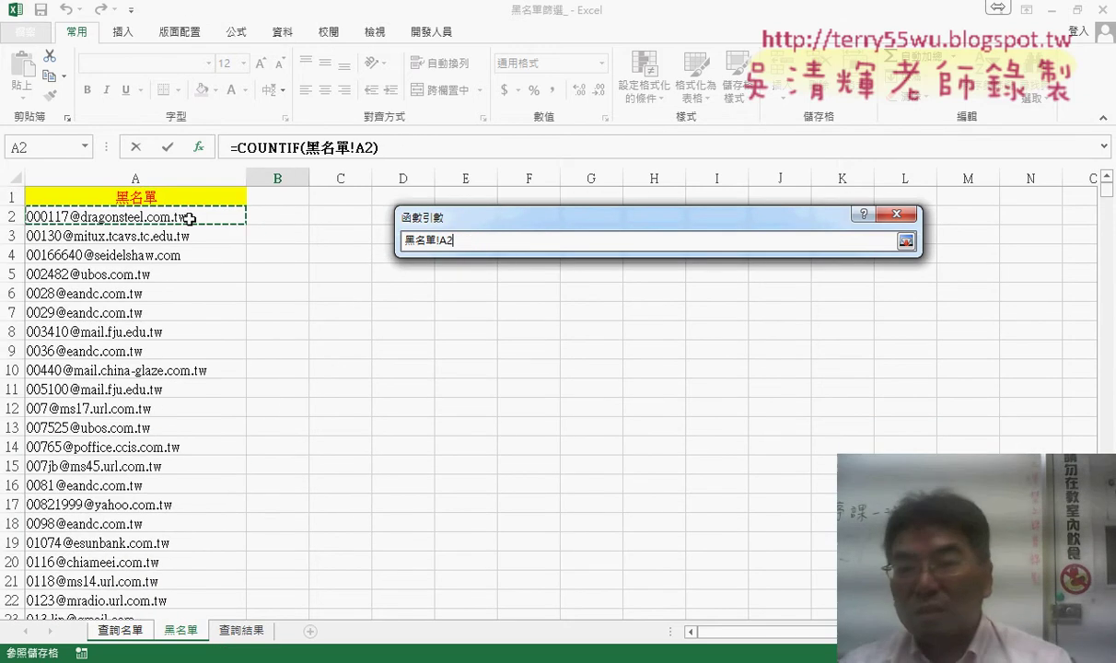
drag(190, 3, 199, 216)
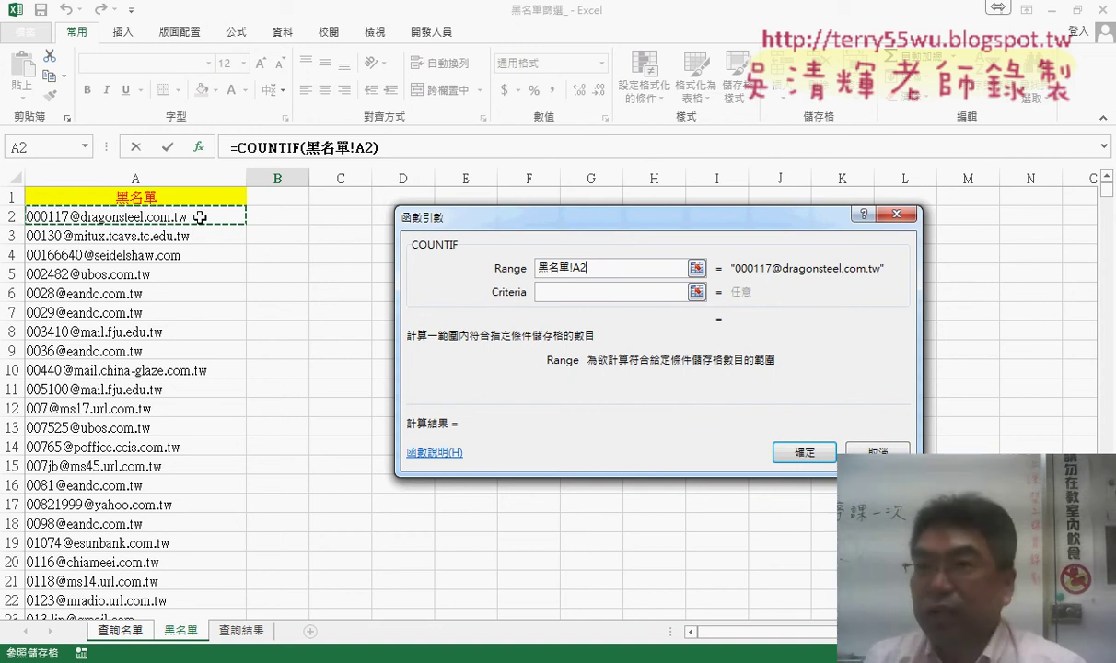
key(ctrl+shift+Down)
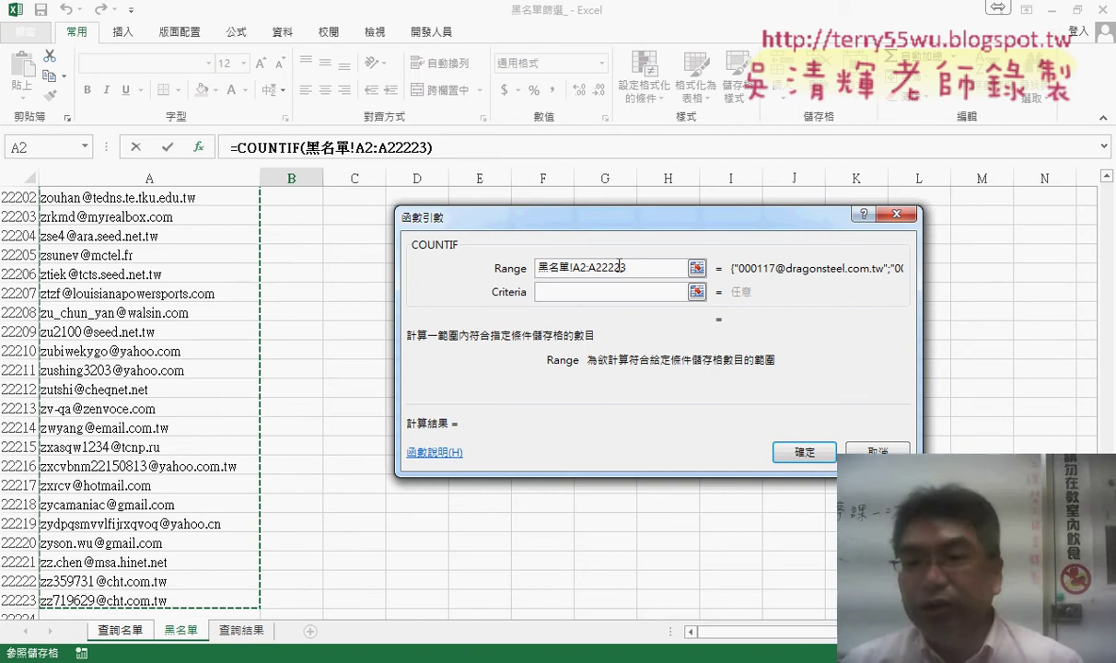
key(Tab)
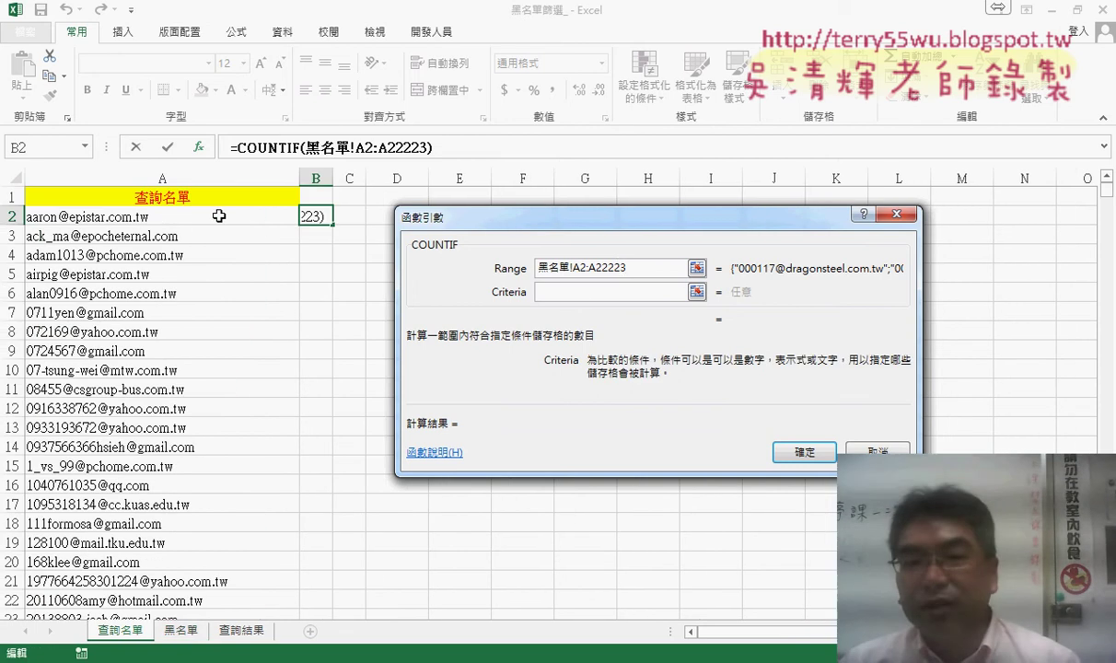
click(220, 215)
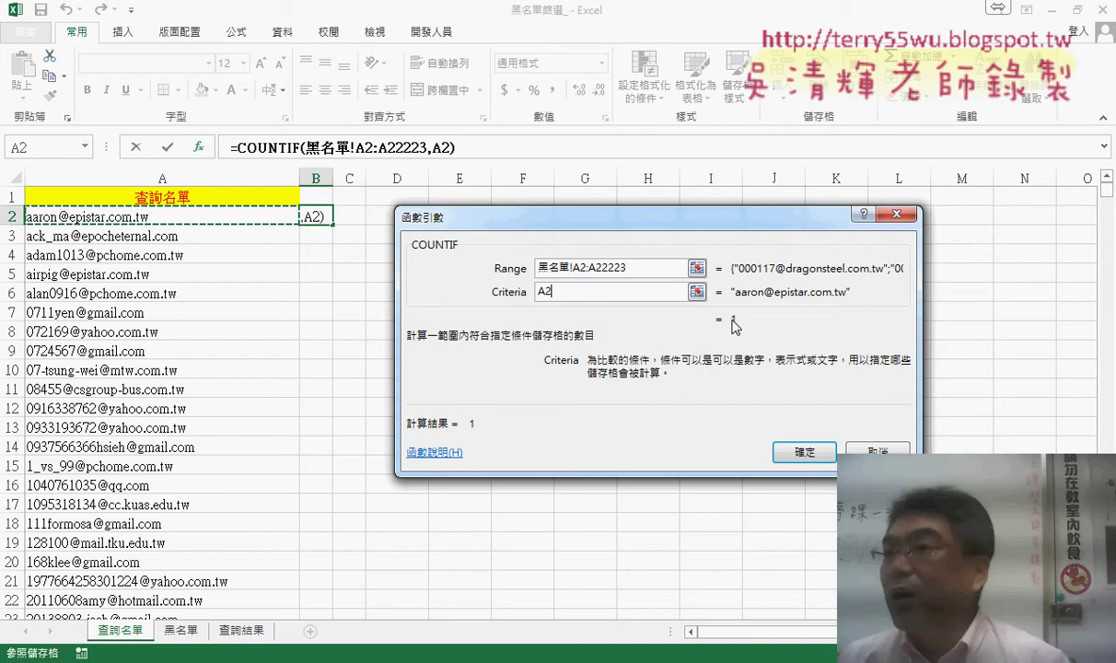
click(808, 452)
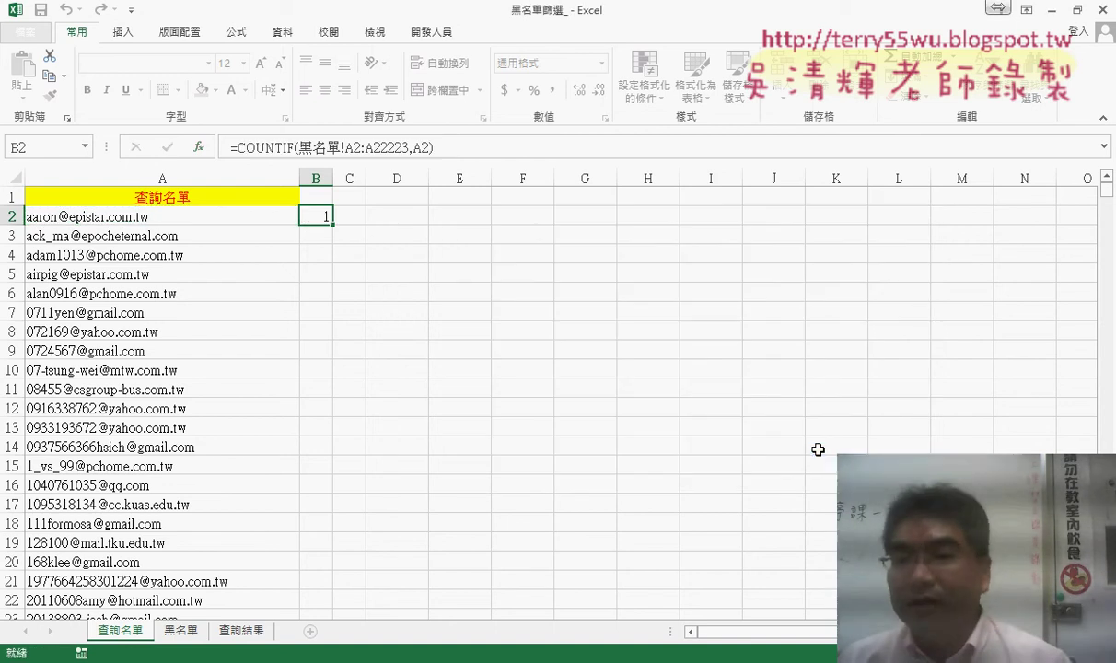
Fill the COUNTIF formula down column B and turn on filtering for the list
double_click(332, 224)
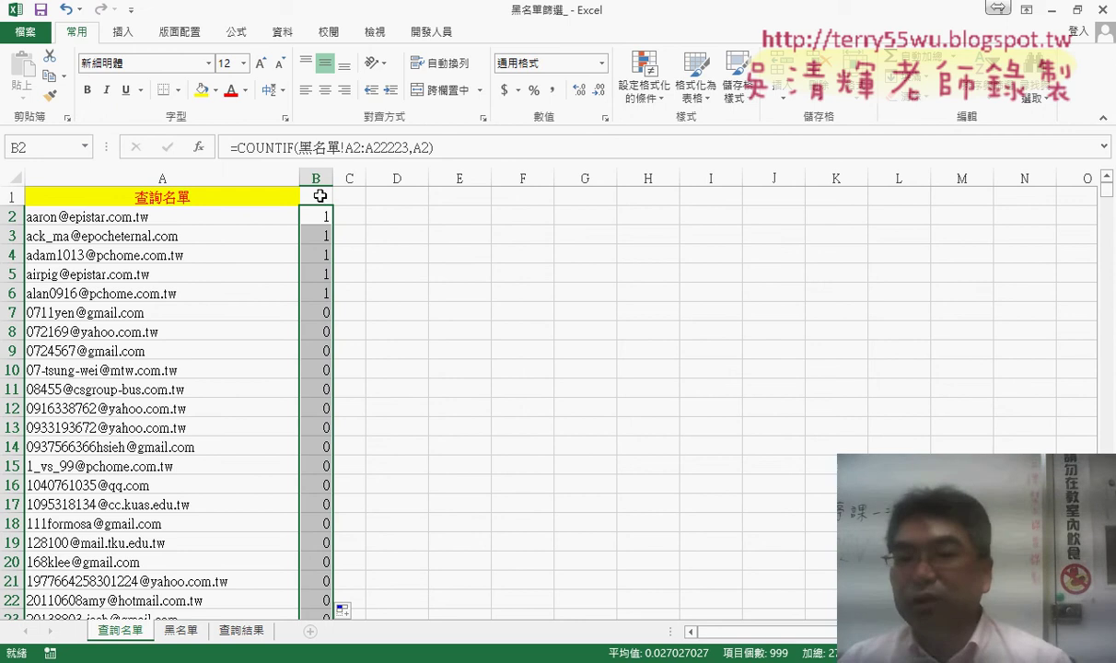
click(320, 197)
click(284, 33)
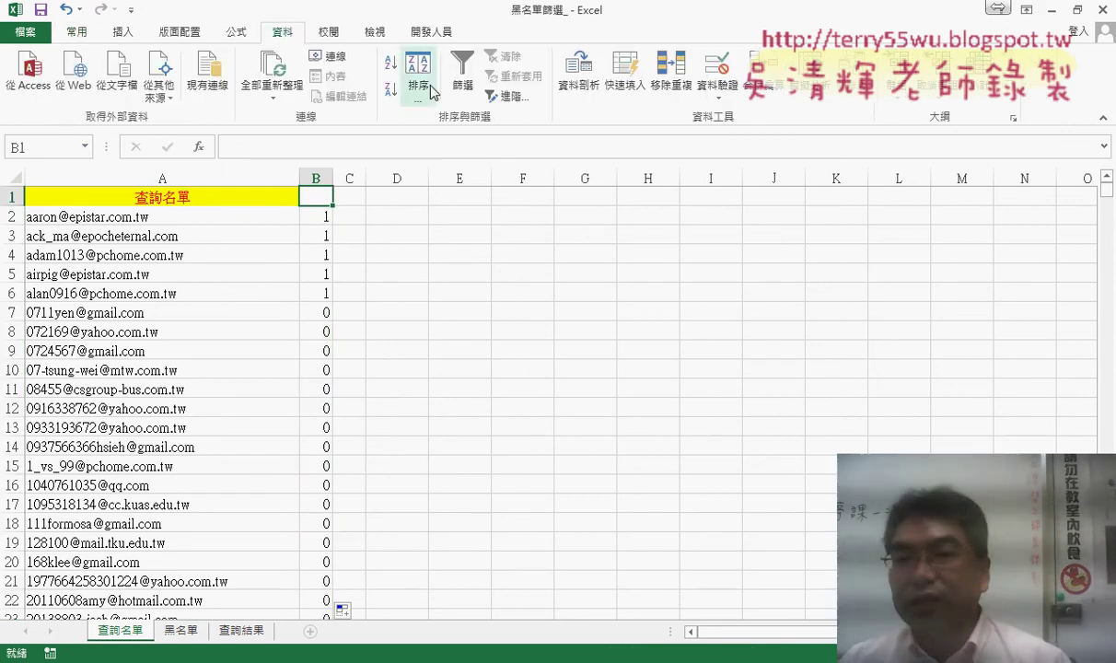
click(465, 88)
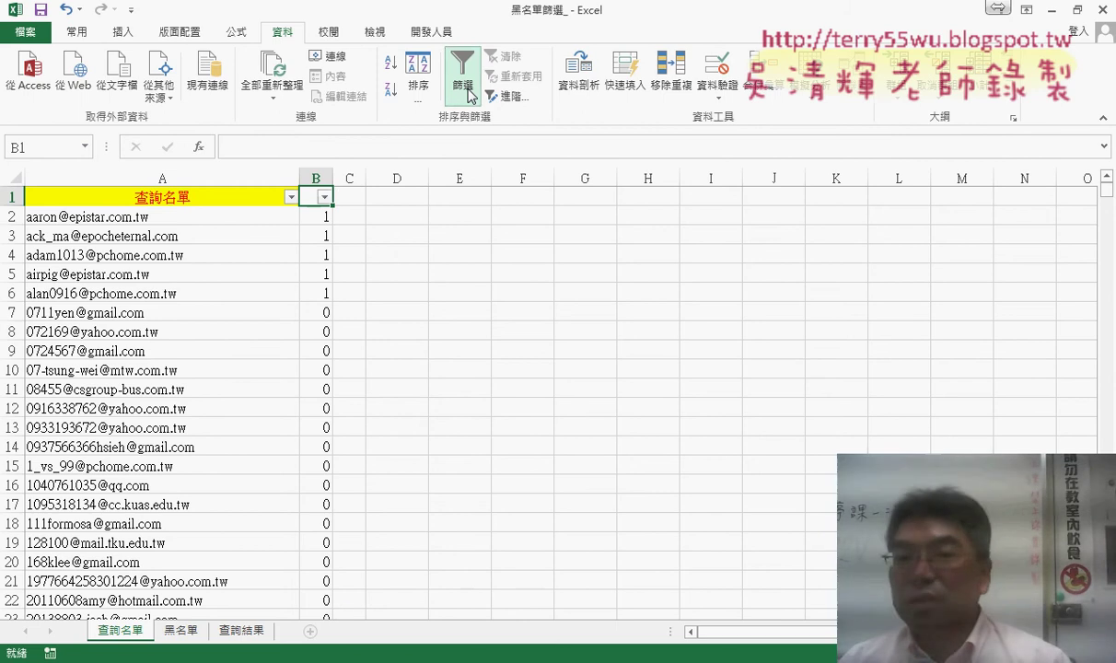
Filter column B to count 1, showing the 27 matches, and select their emails from A2 down
click(324, 197)
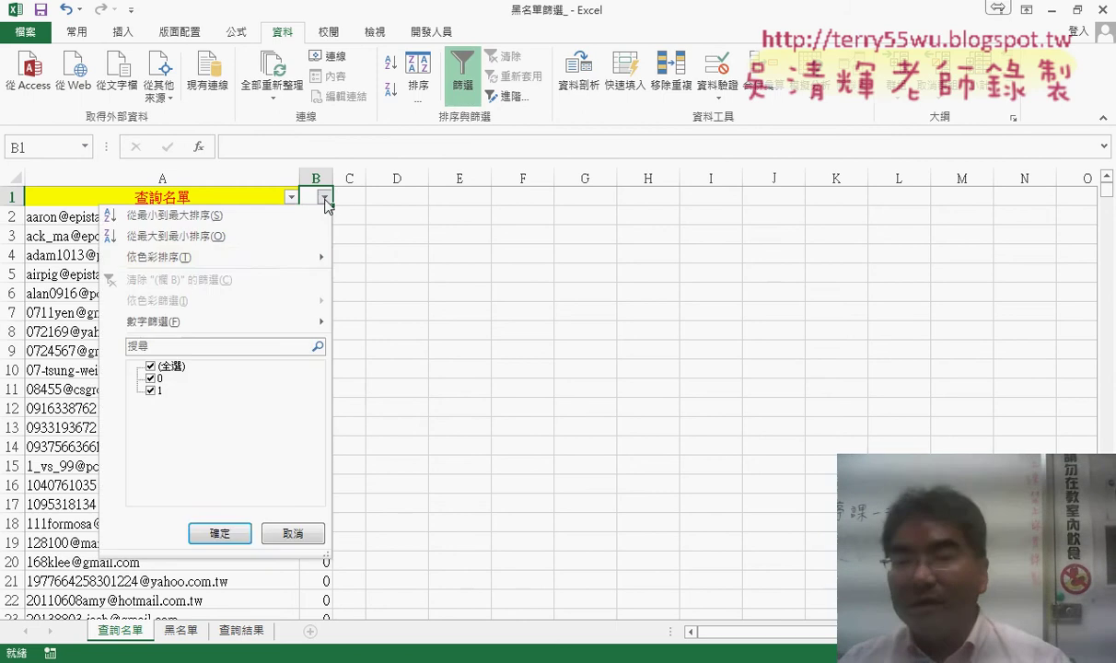
click(152, 366)
click(151, 390)
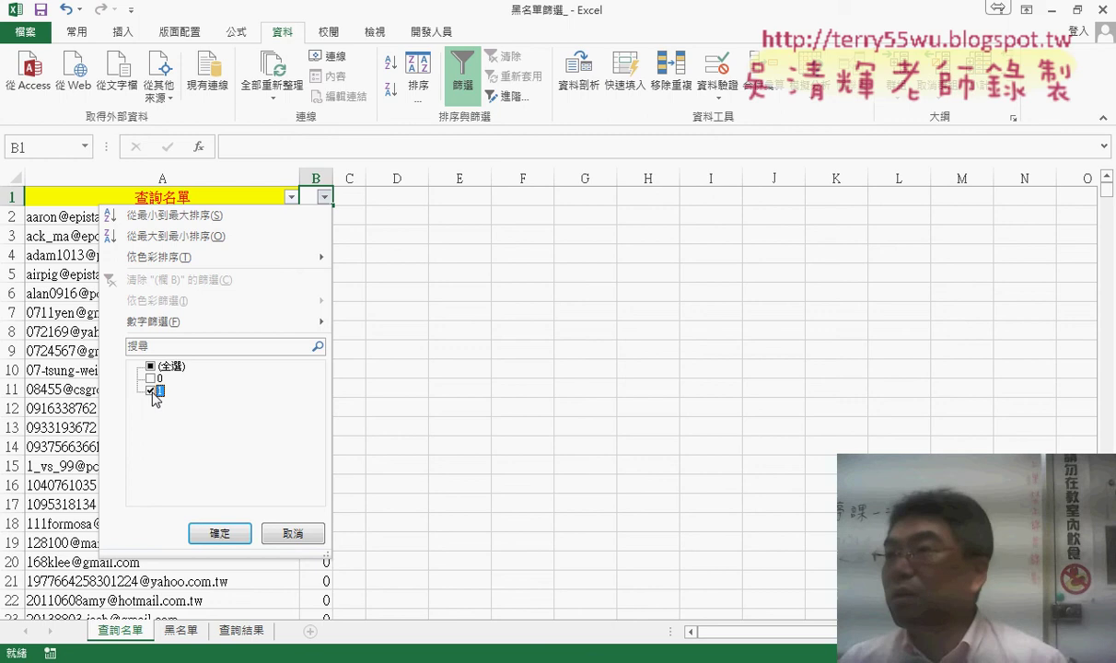
click(219, 533)
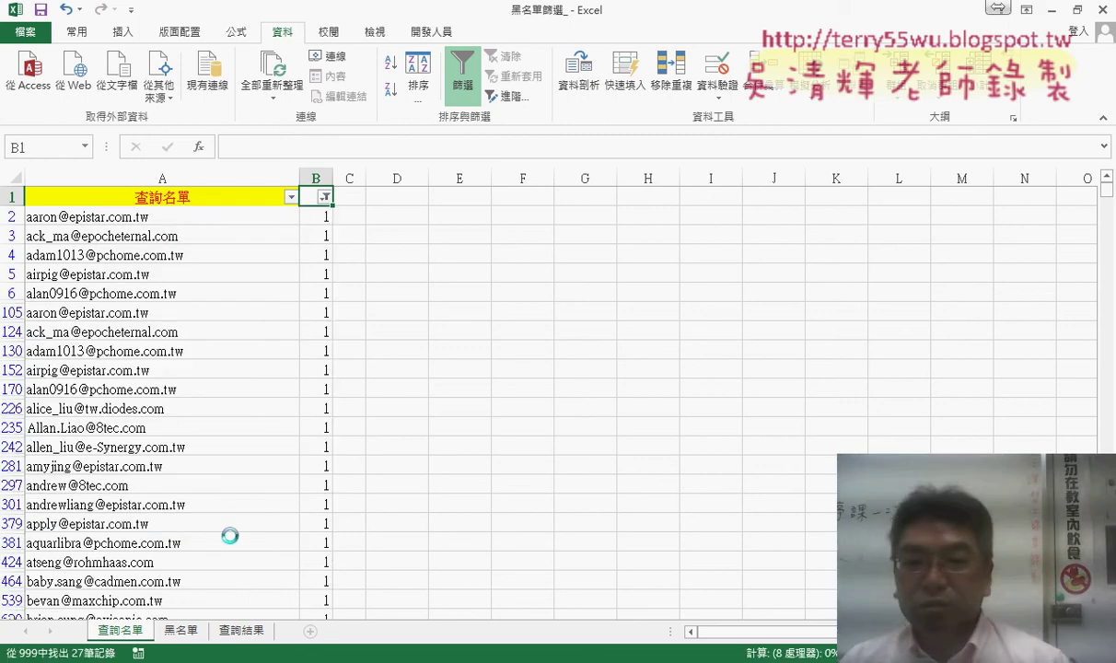
click(220, 214)
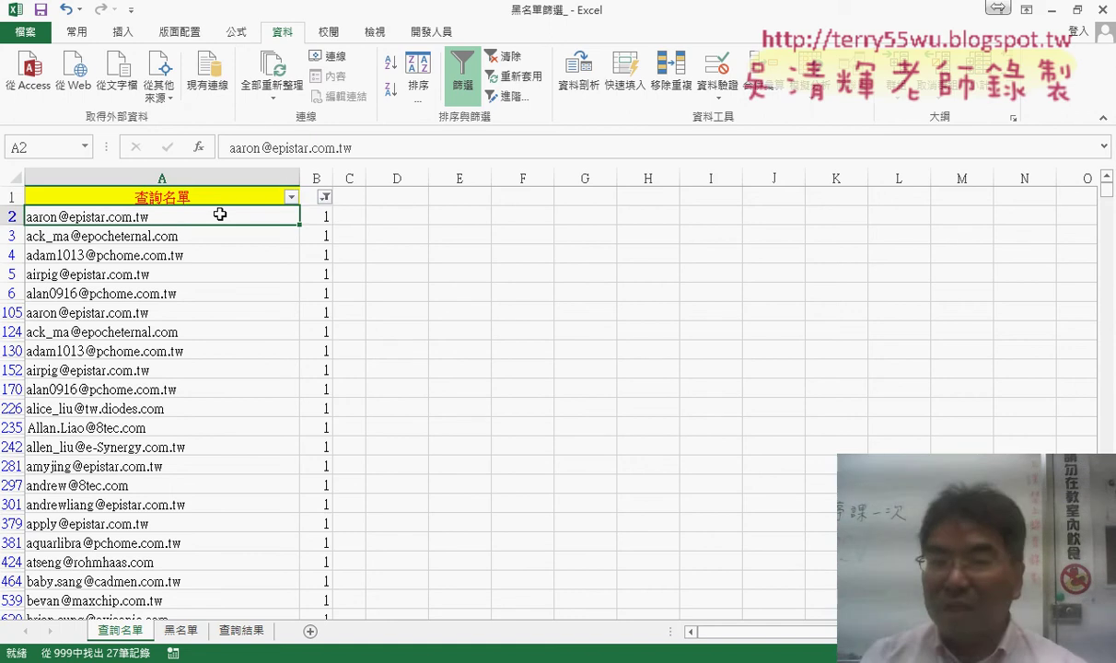
key(ctrl+shift+Down)
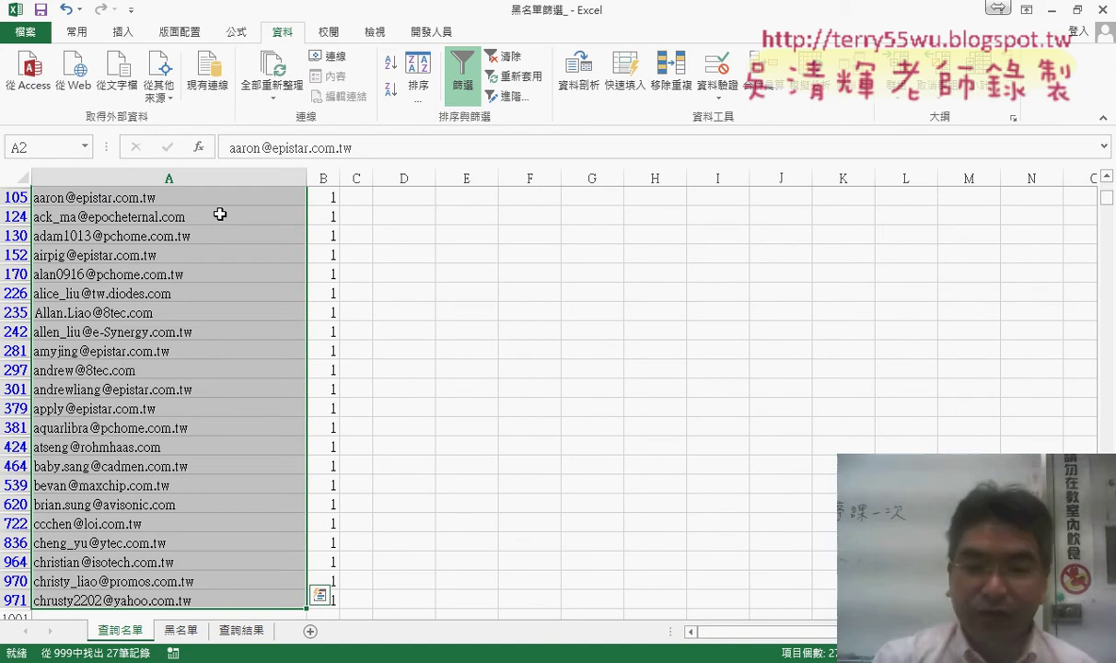
Copy the 27 matched emails into the 查詢結果 sheet starting at A1
key(ctrl+c)
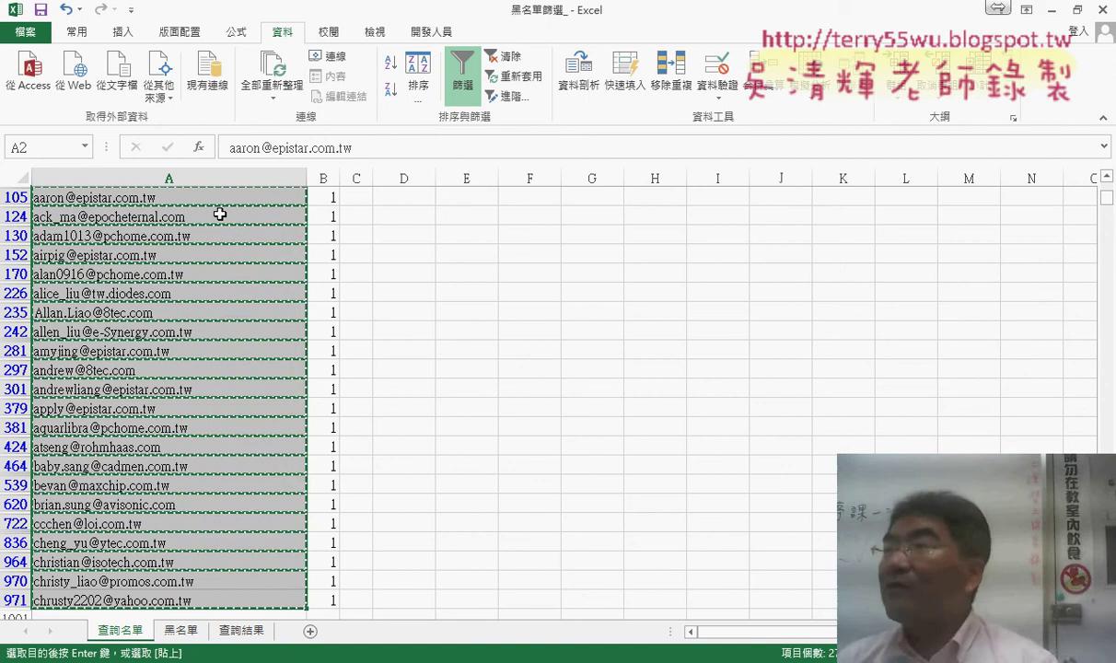
click(244, 636)
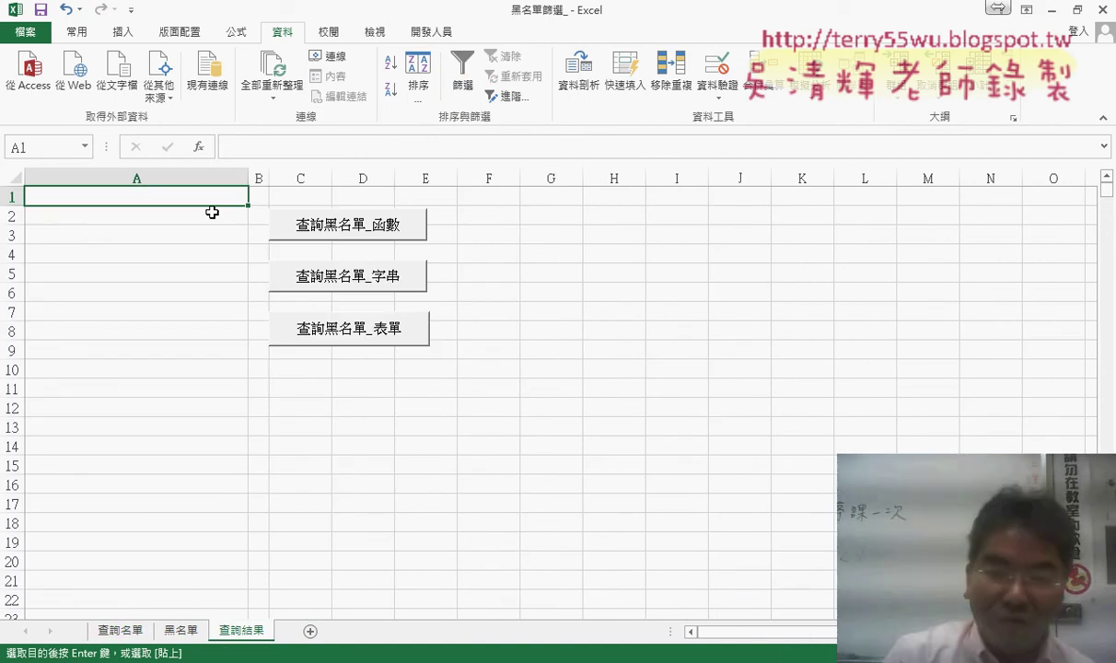
key(ctrl+v)
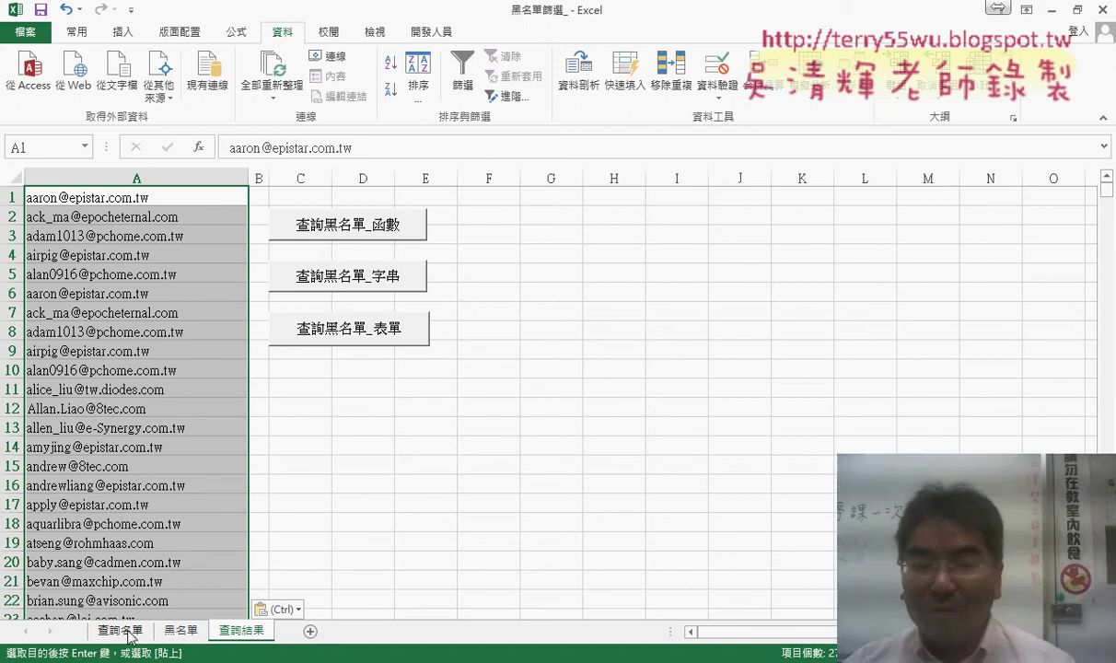
On 查詢名單, remove the filter and delete helper column B, then return to 查詢結果
click(128, 632)
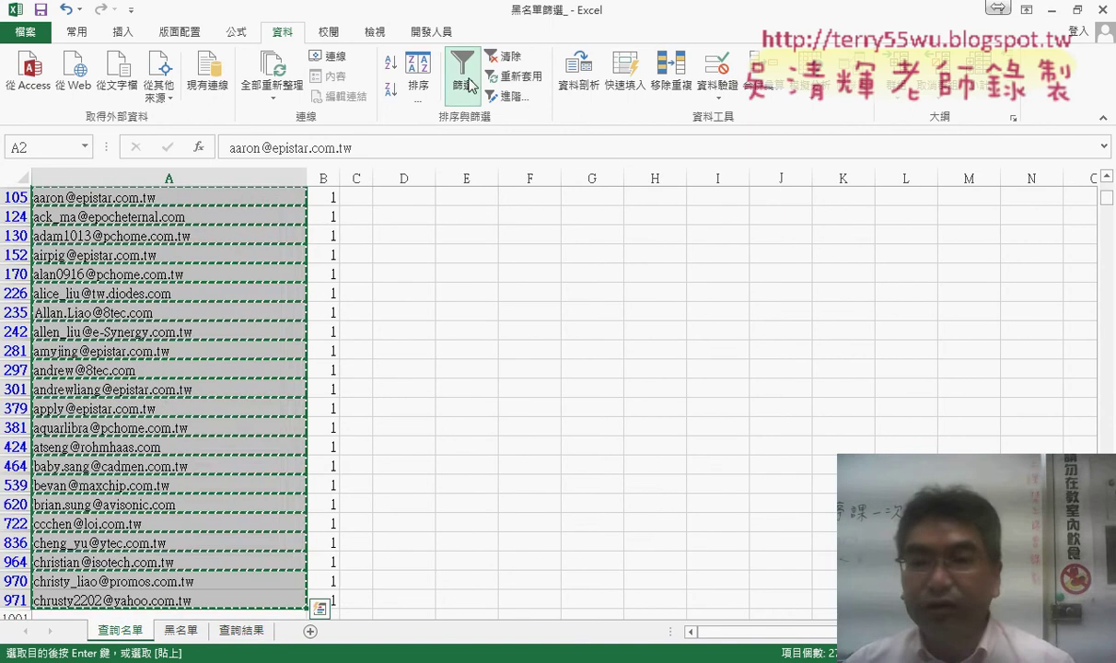
click(503, 56)
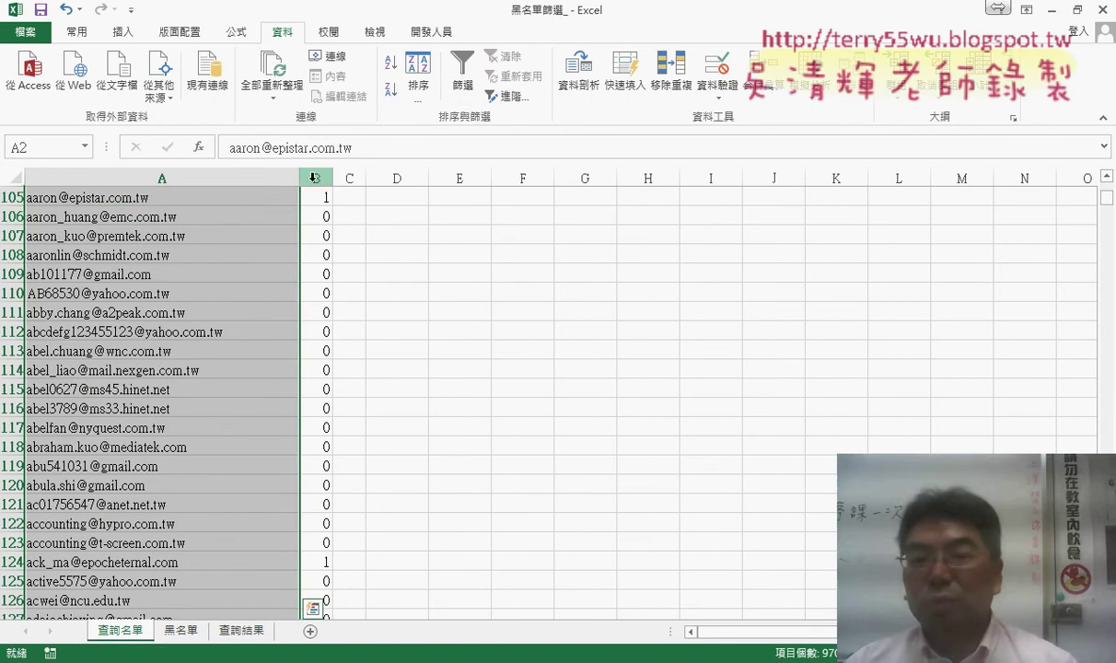
click(315, 178)
right_click(322, 251)
click(359, 393)
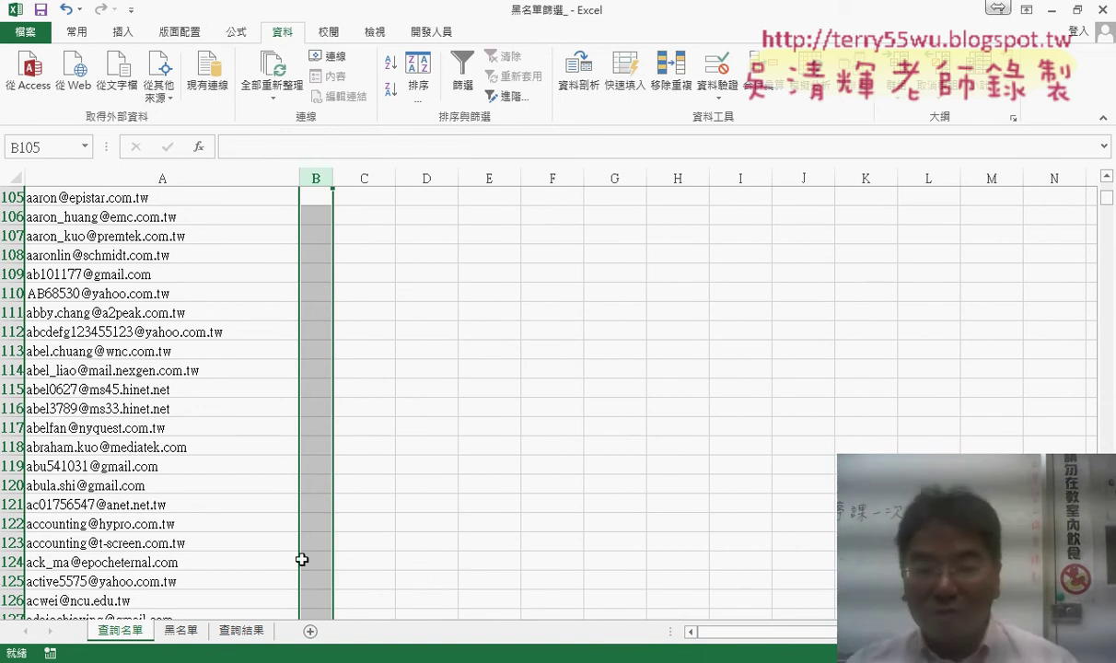
click(241, 630)
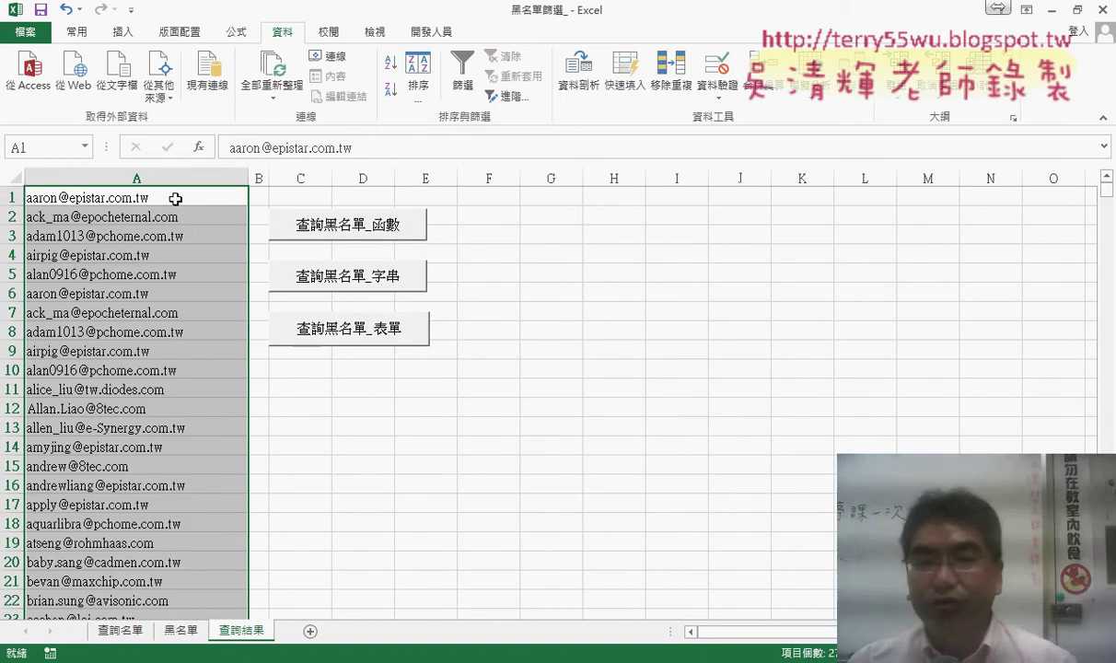
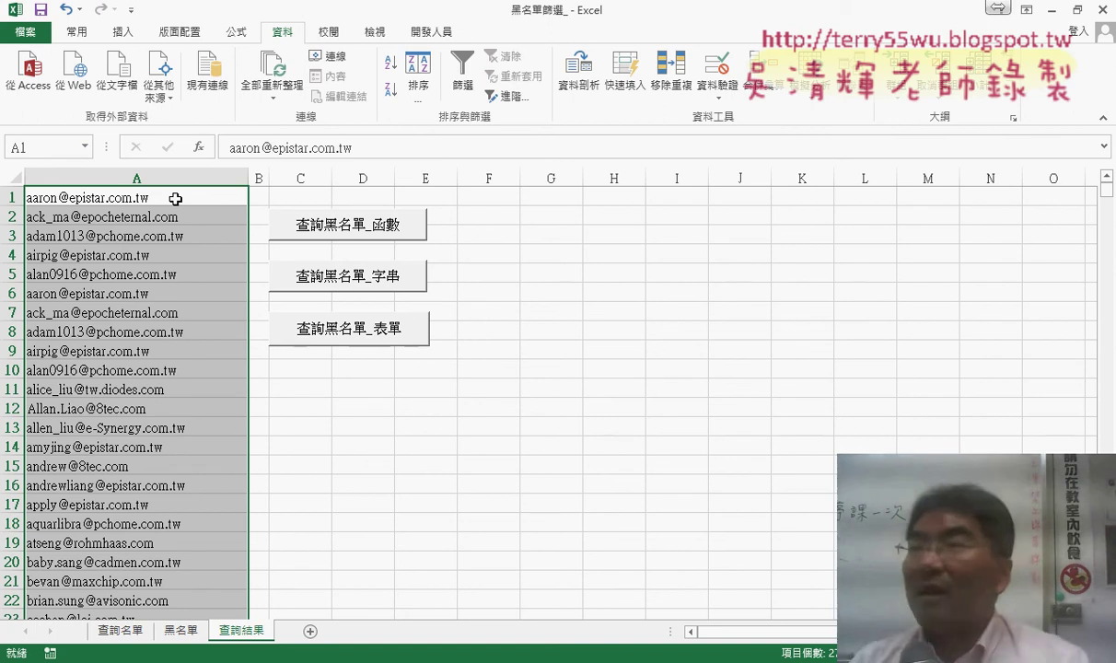
On the 查詢名單 sheet, return to the top and select cell B2
click(121, 630)
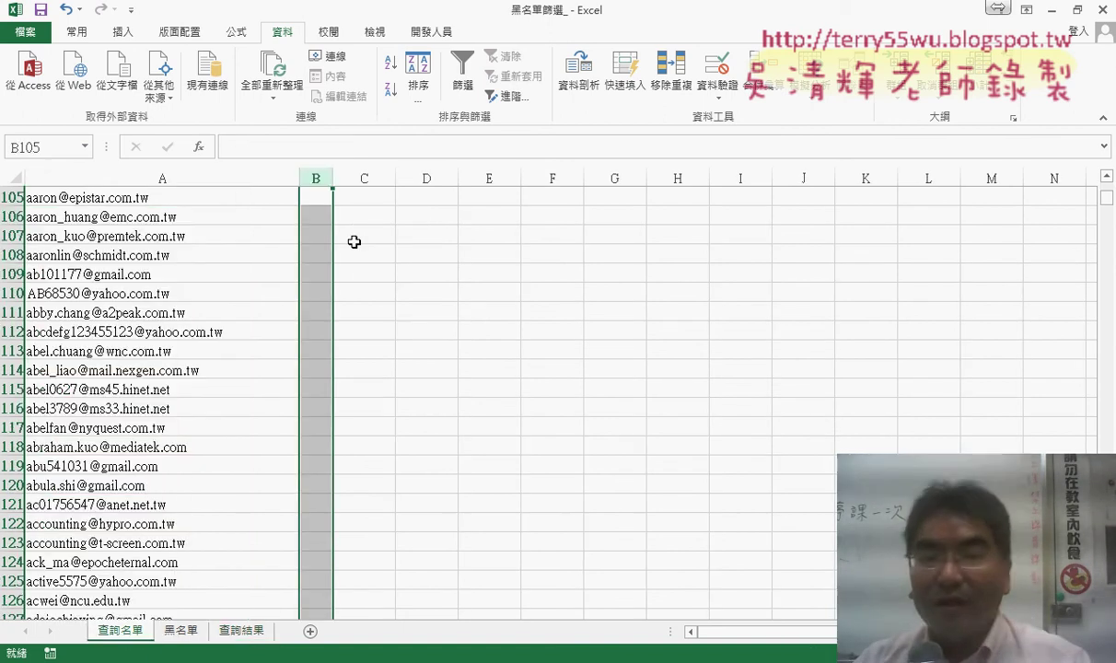
scroll(292, 259, up, 2)
click(215, 267)
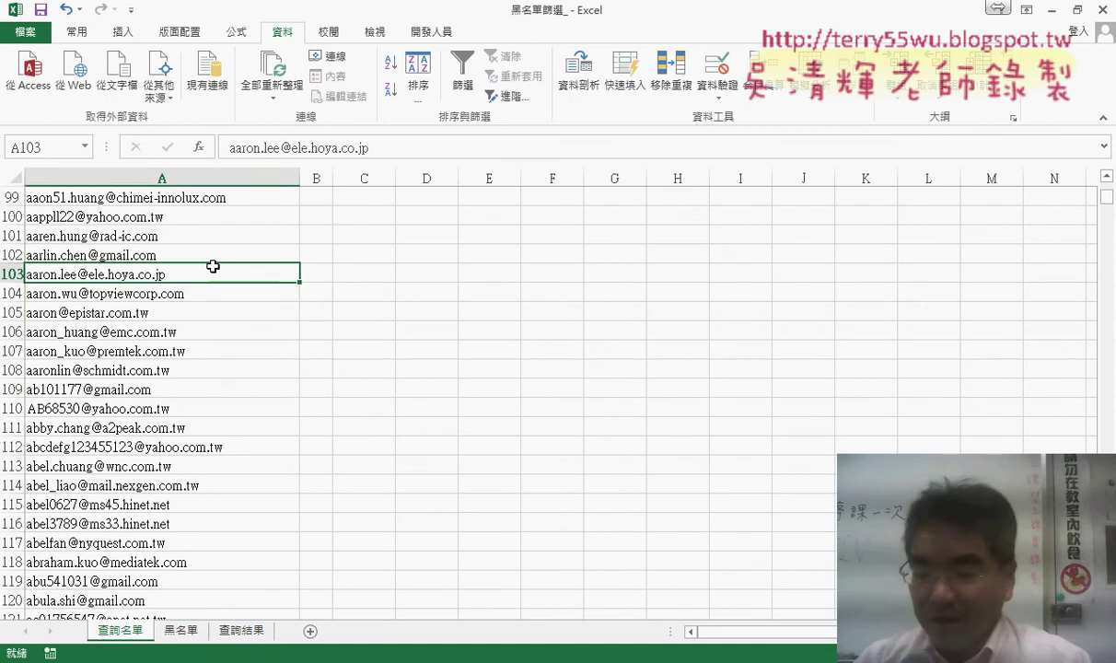
key(ctrl+Home)
click(329, 217)
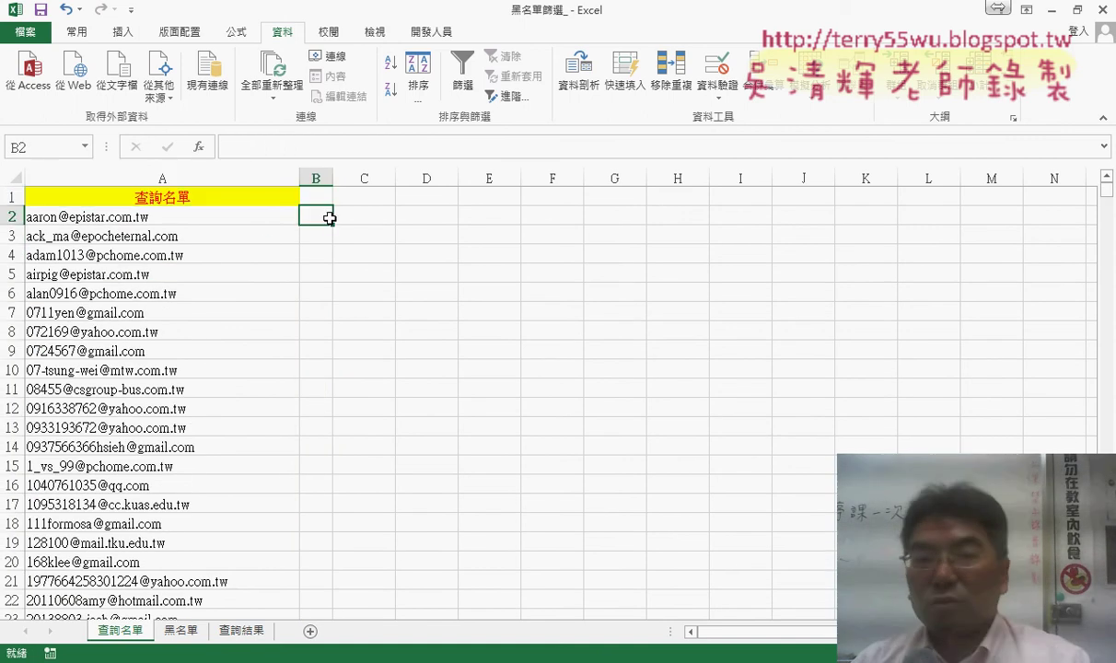
Enter =COUNTIF(黑名單!A2:A22223,A2) in B2 using the function dialog
click(198, 147)
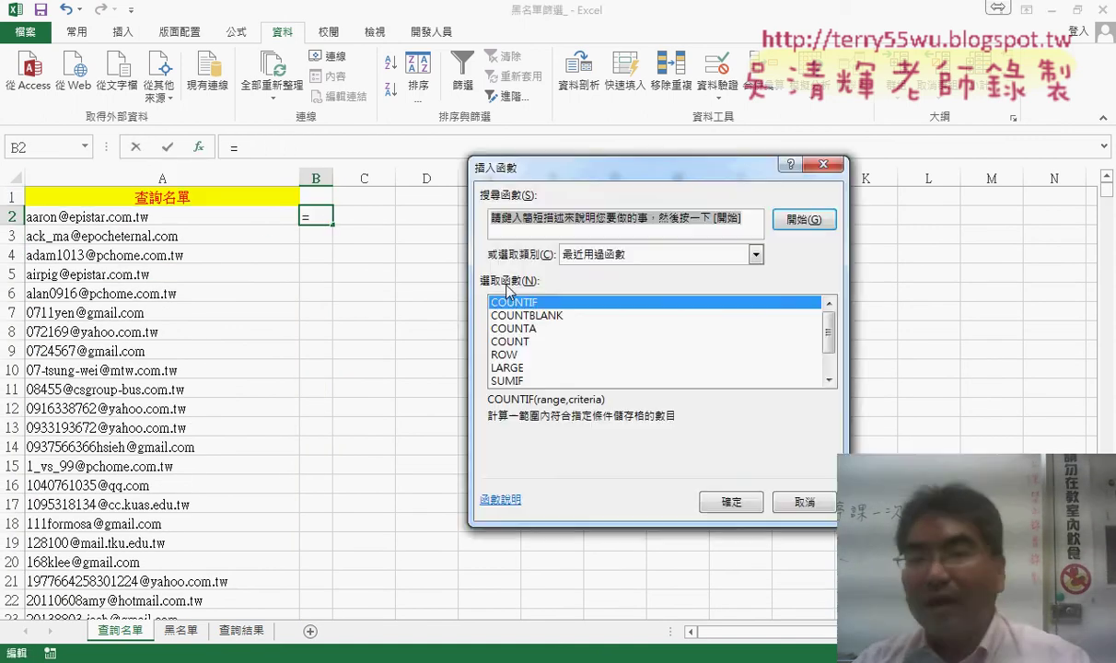
double_click(513, 302)
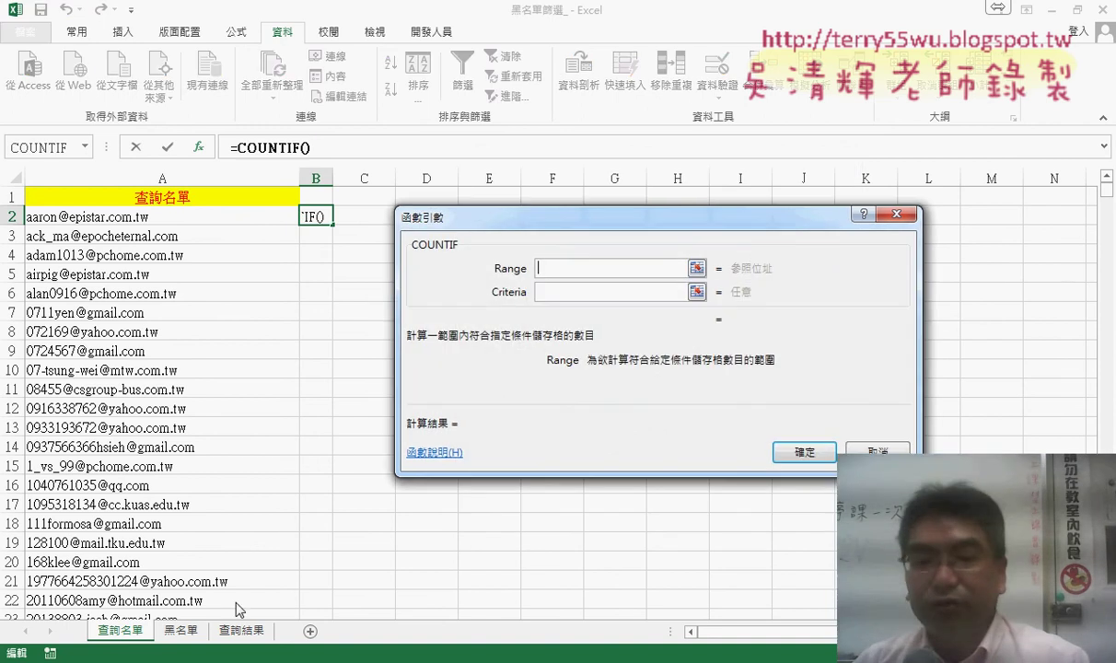
click(181, 630)
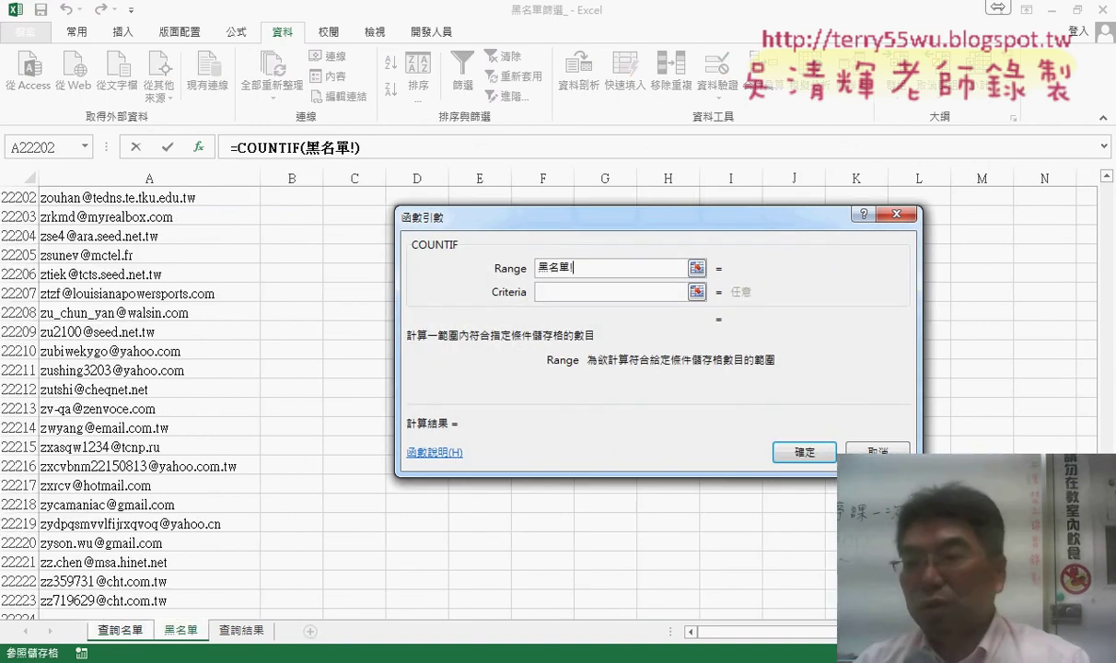
drag(1106, 608, 1105, 188)
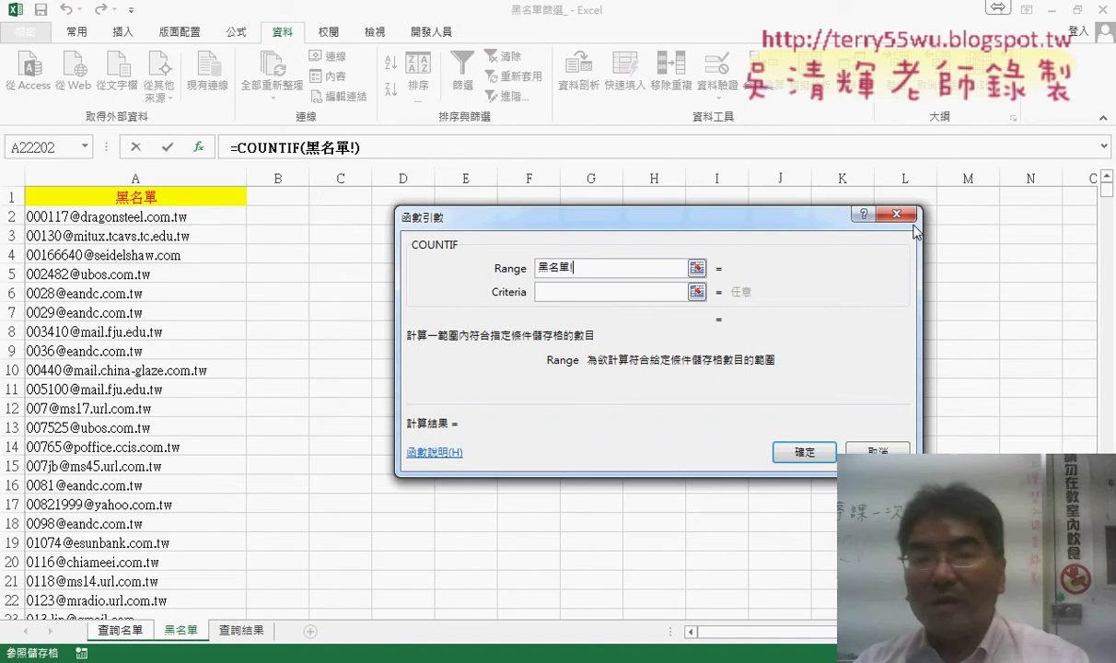
click(214, 212)
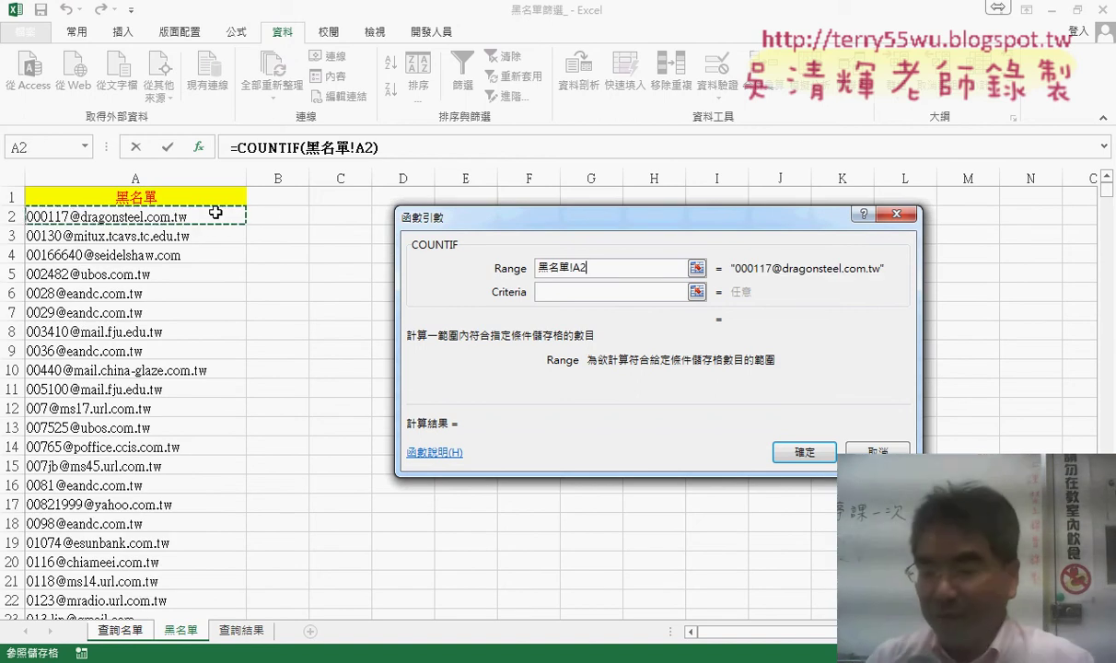
key(ctrl+shift+Down)
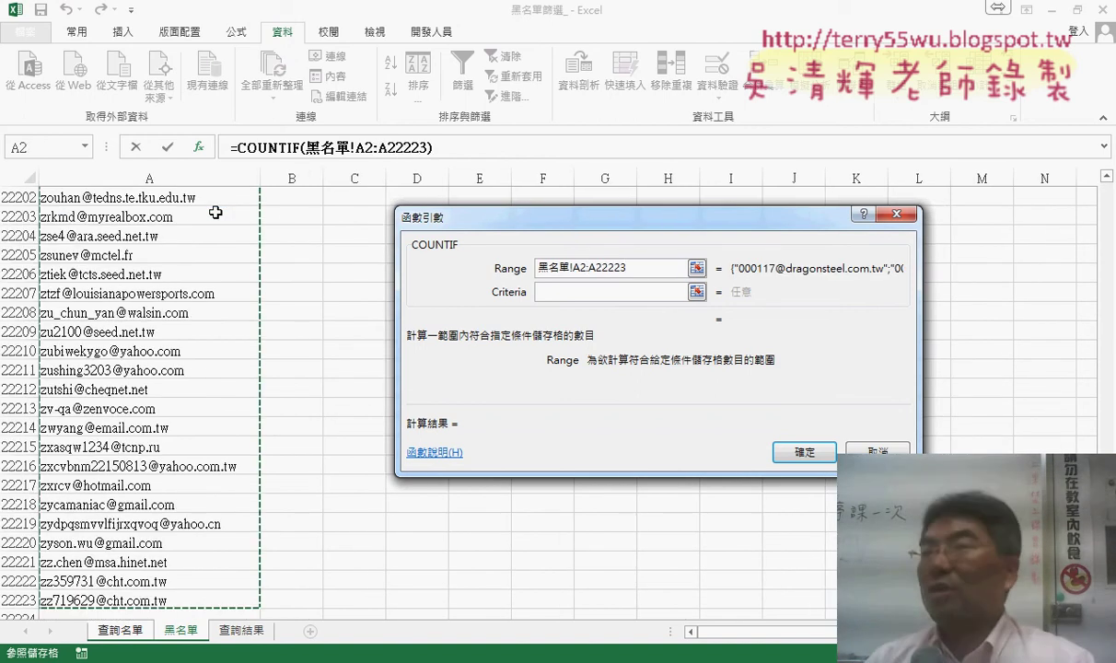
click(564, 293)
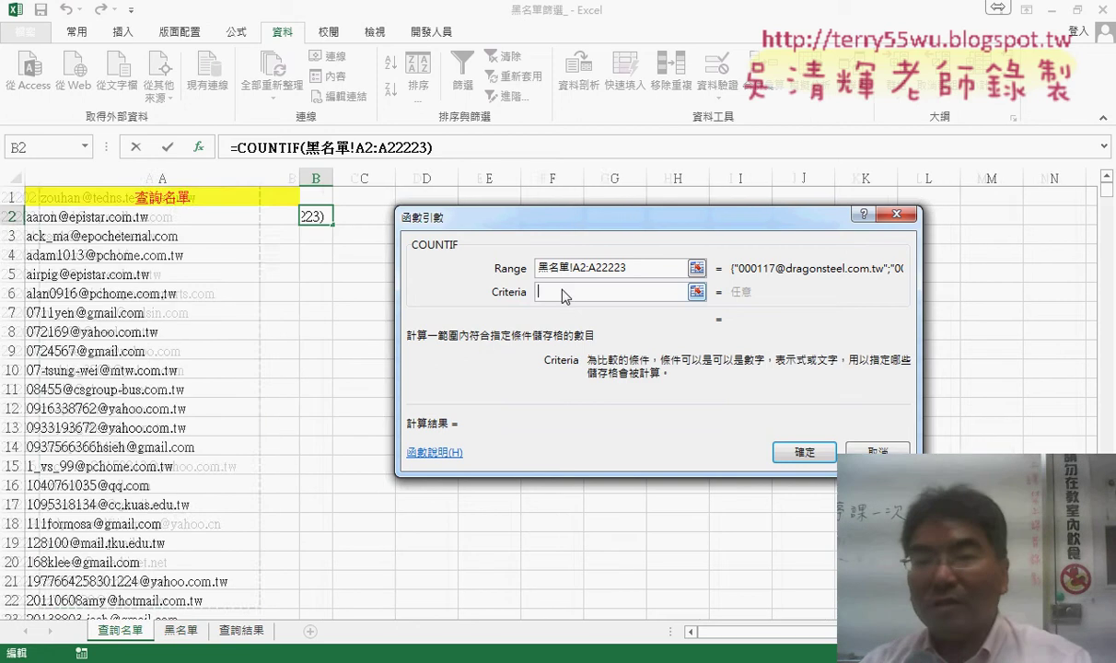
click(257, 219)
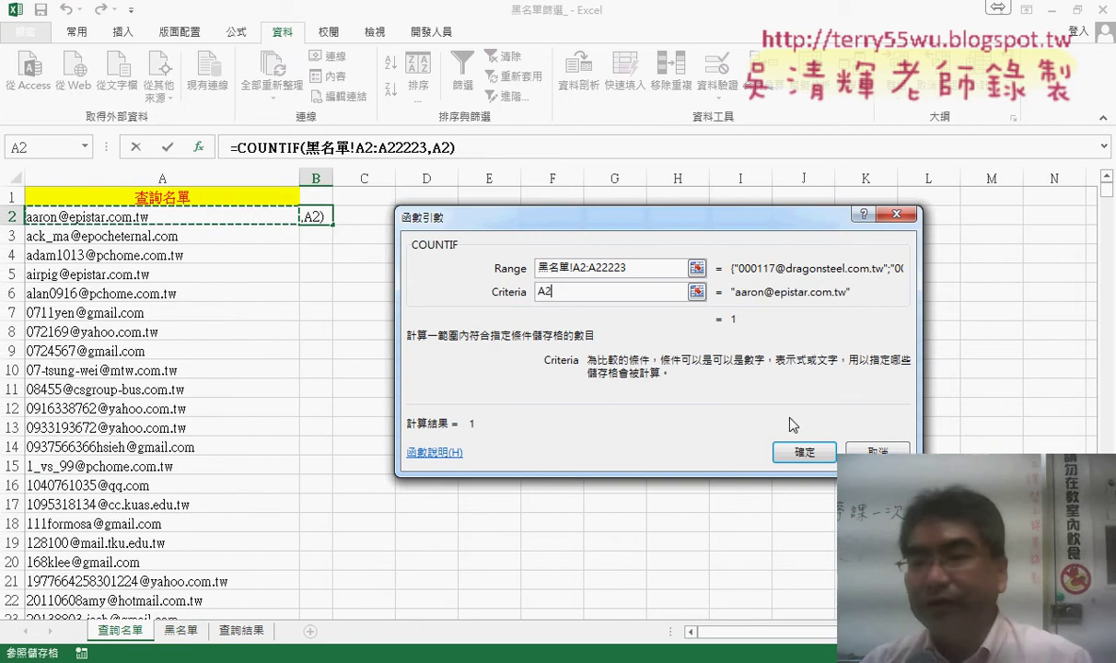
click(785, 450)
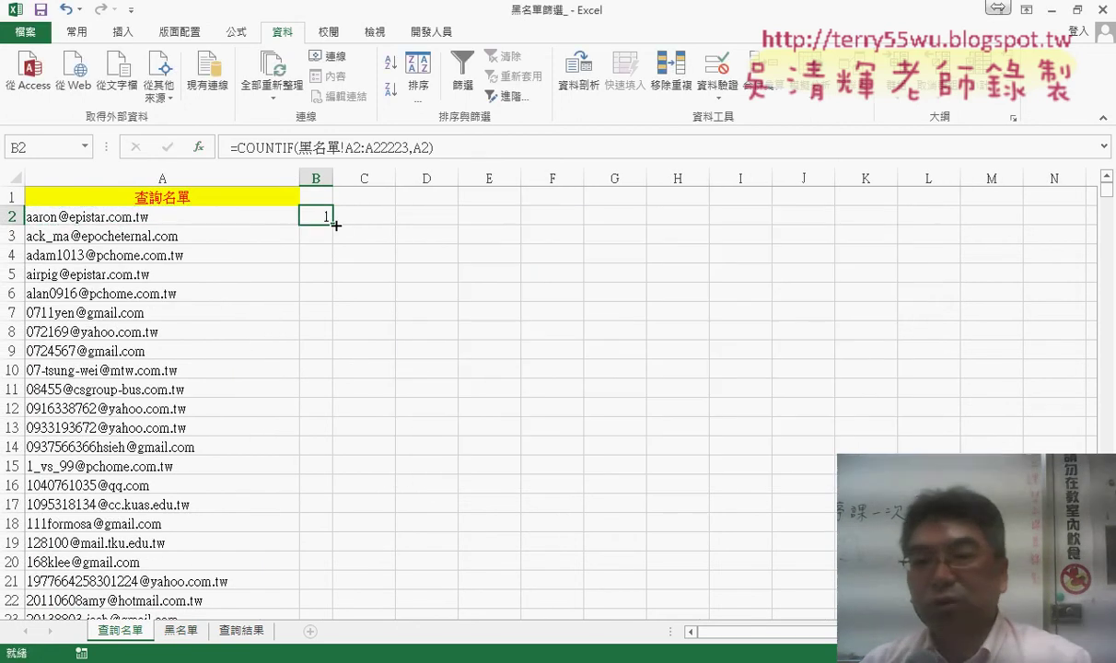
Fill the COUNTIF formula down column B and filter column B to show only 1
double_click(332, 223)
click(316, 196)
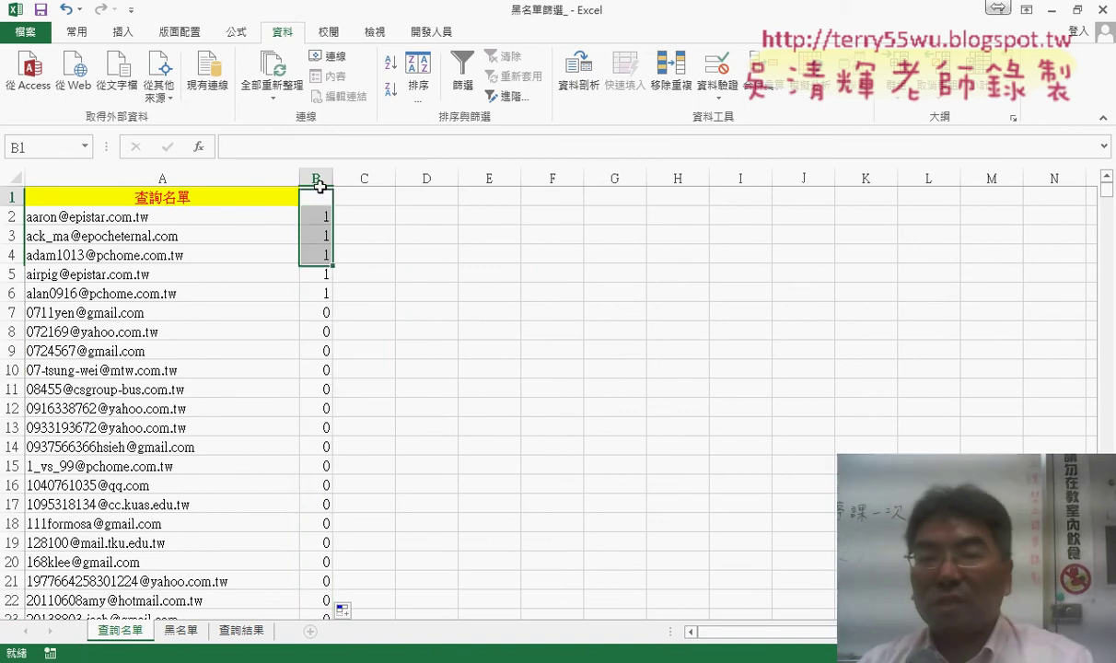
click(462, 90)
click(324, 197)
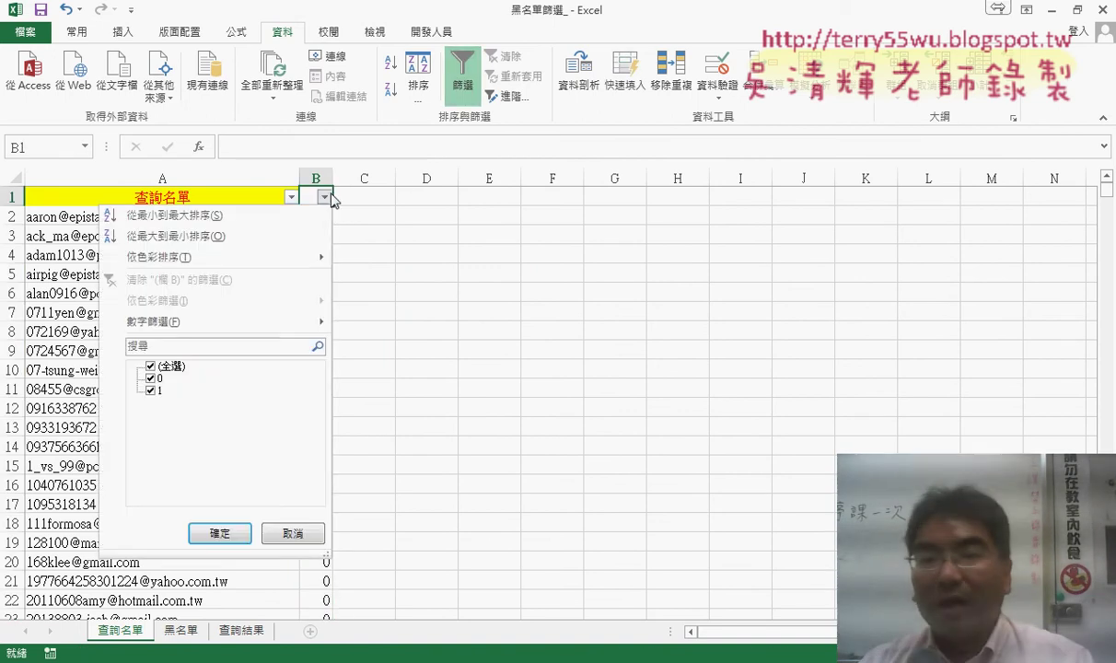
click(150, 367)
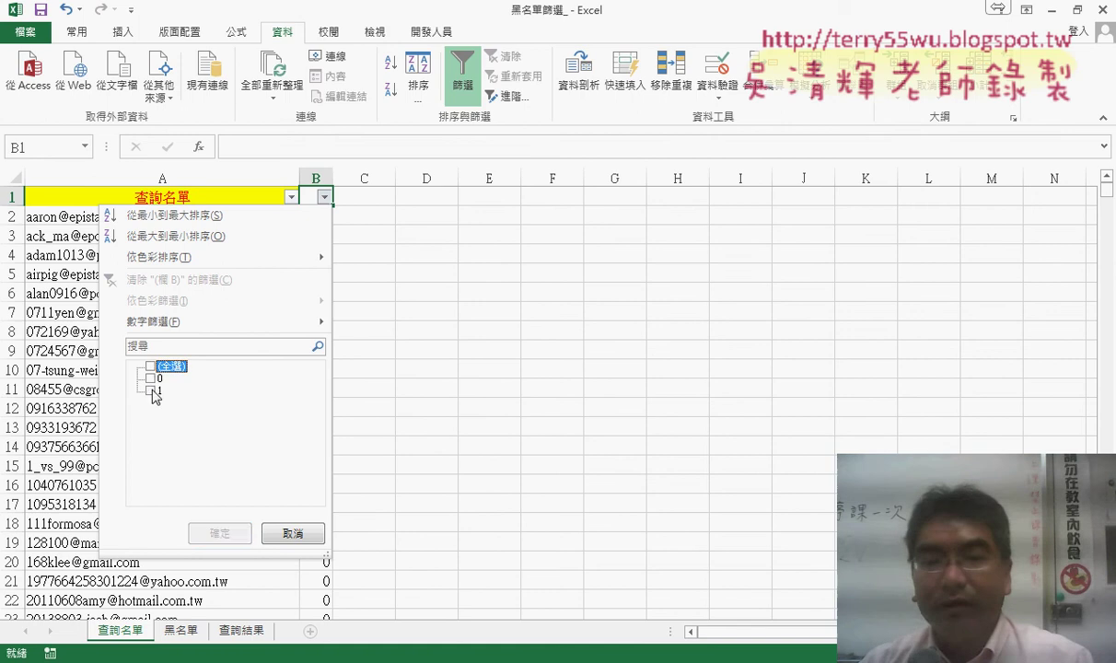
click(150, 390)
click(222, 533)
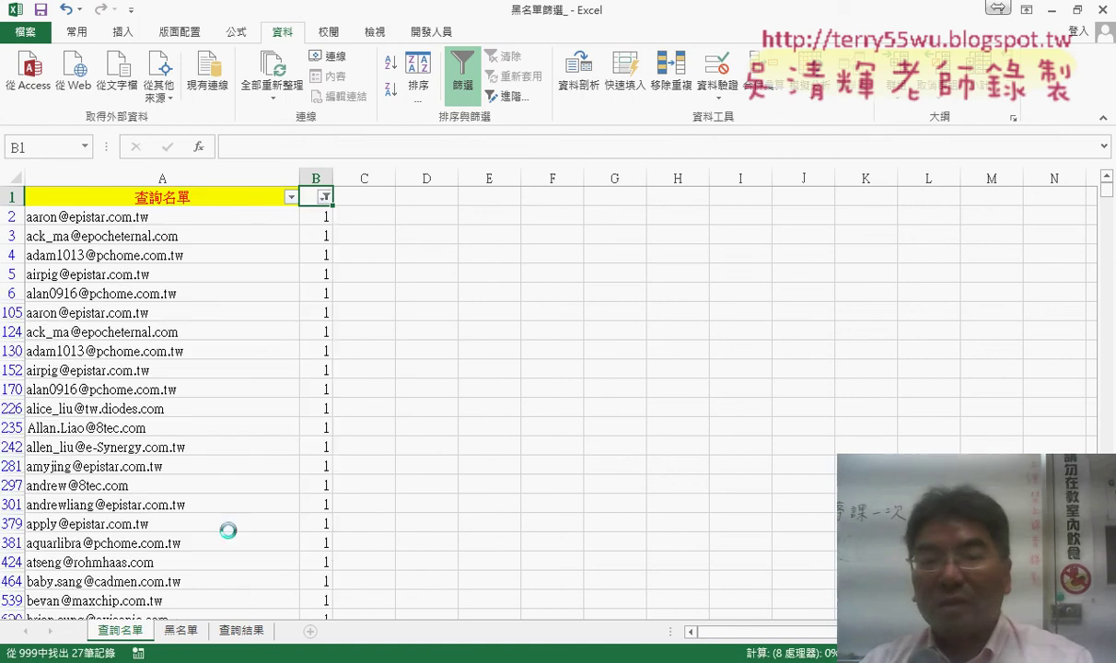
click(208, 217)
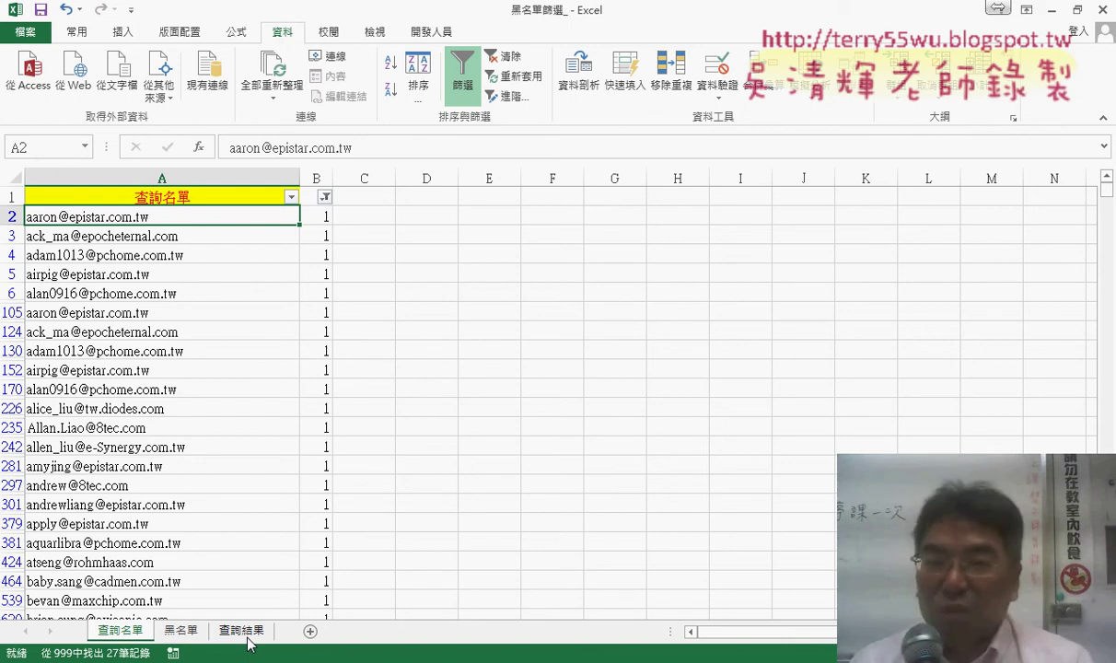
Turn off AutoFilter to show all 999 rows and select column B
click(460, 74)
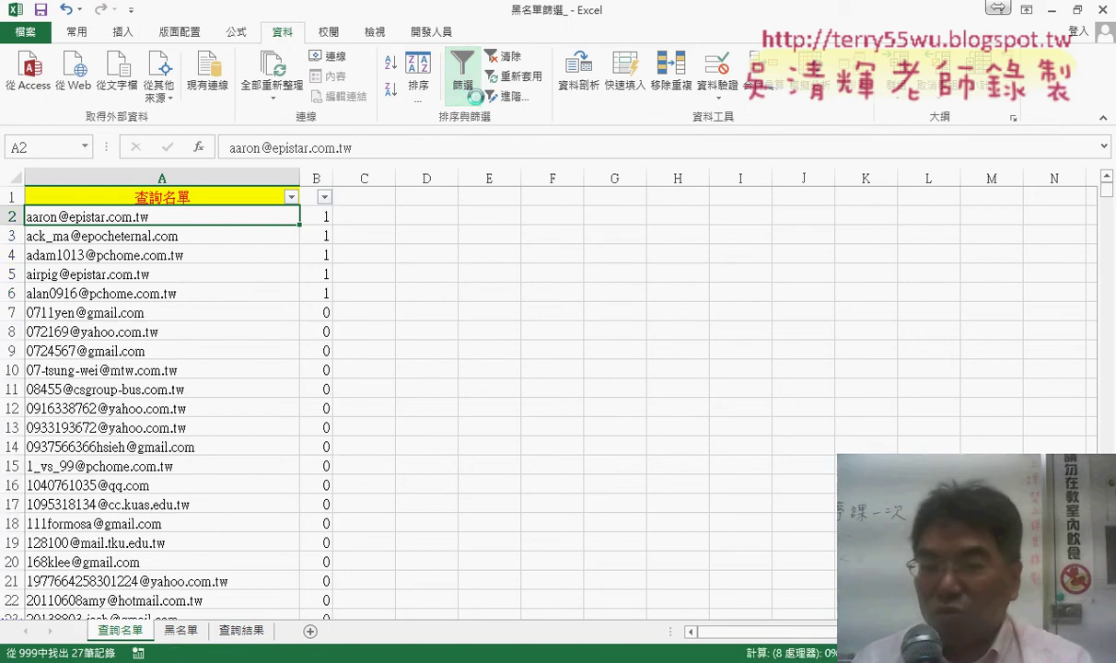
click(313, 177)
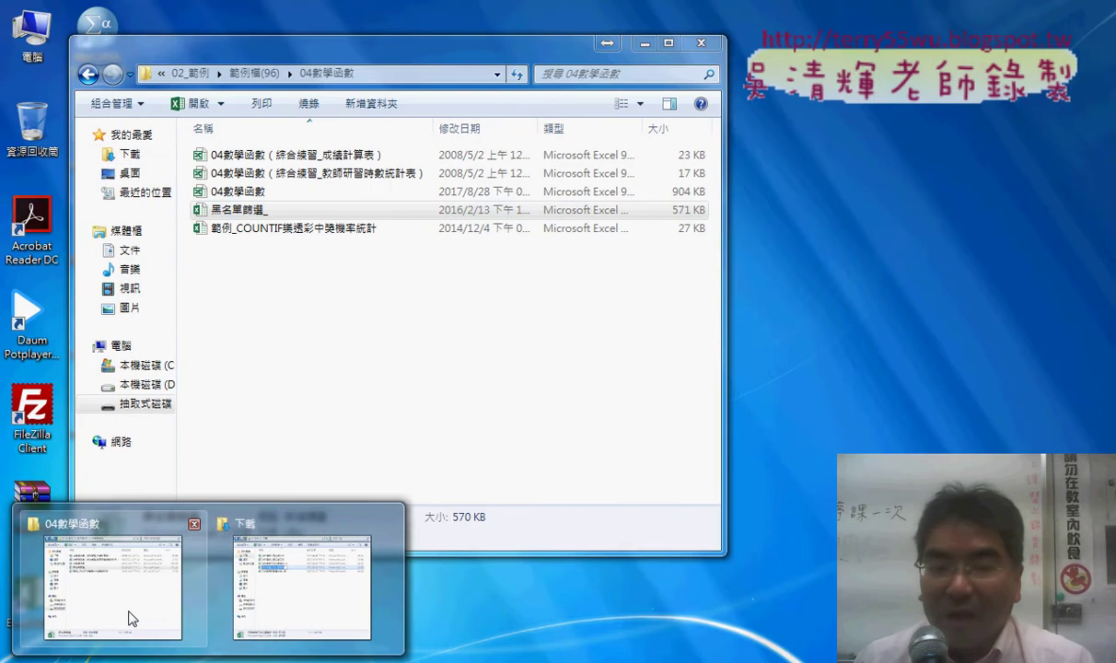
Select the COUNTIF lottery example in 04數學函數, then close 大樂透下載.xlsm, saving changes
click(130, 608)
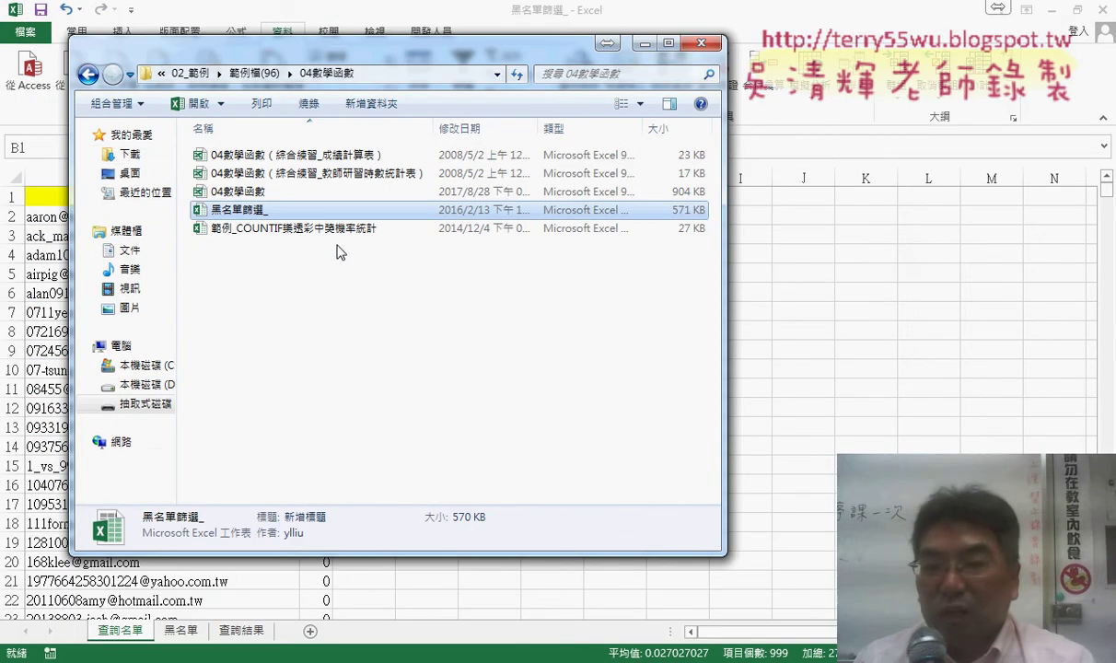
click(332, 230)
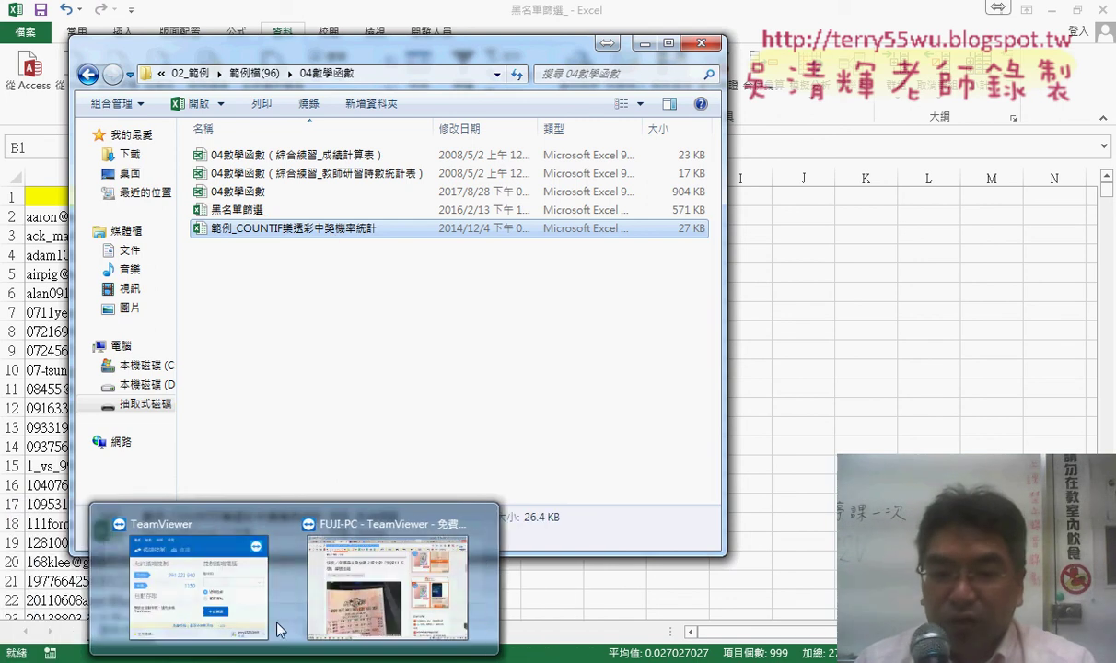
click(256, 603)
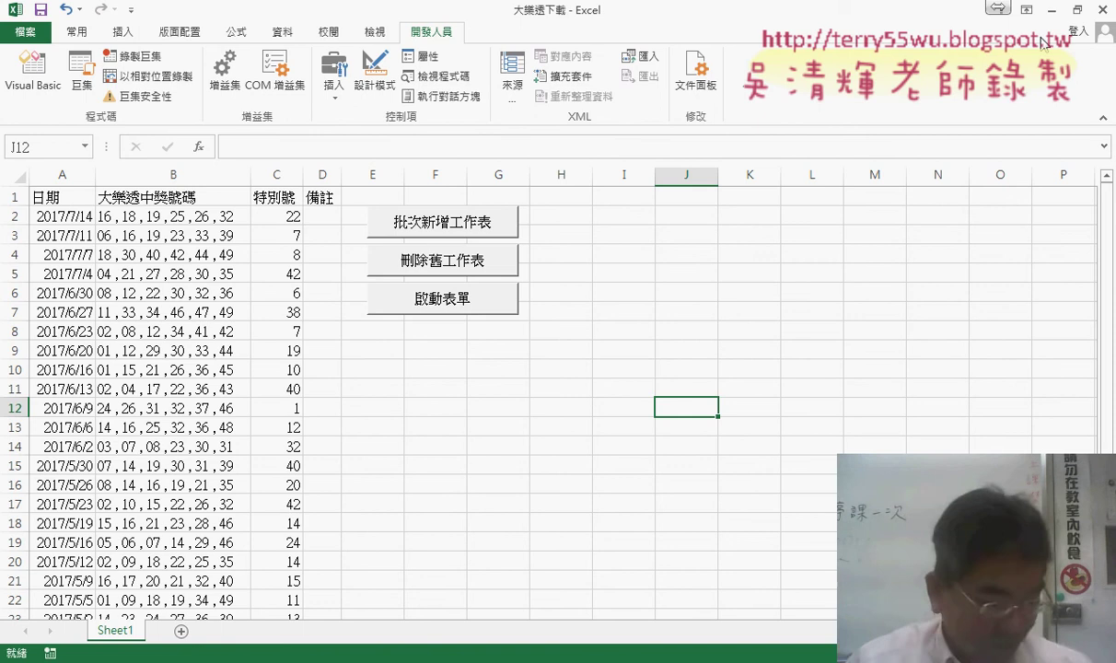
click(1103, 9)
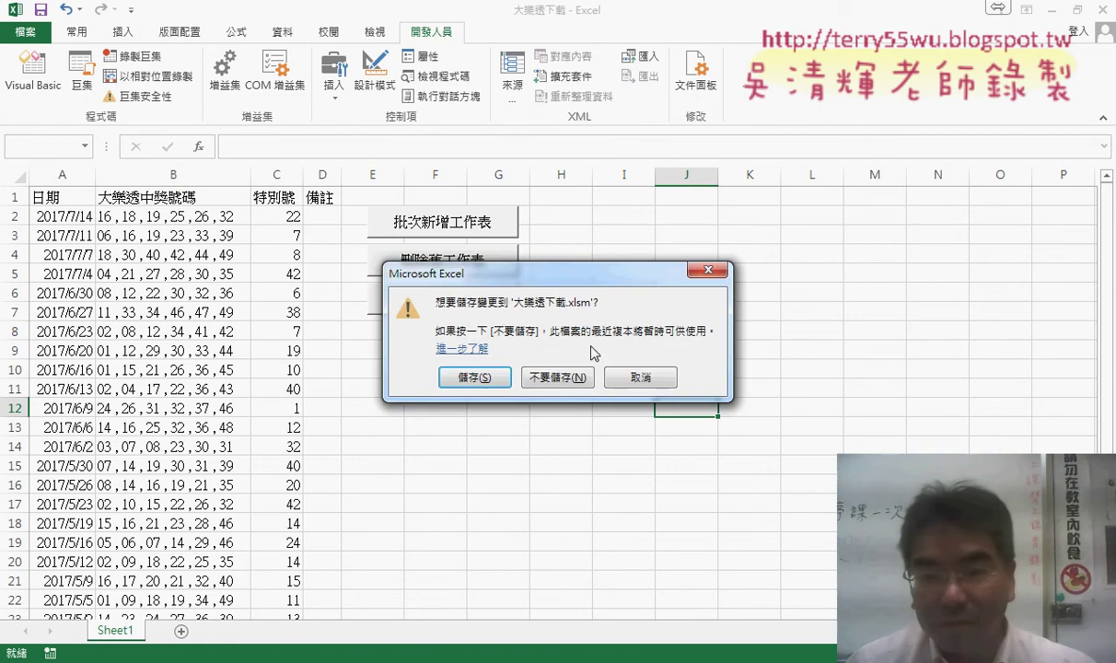
click(475, 378)
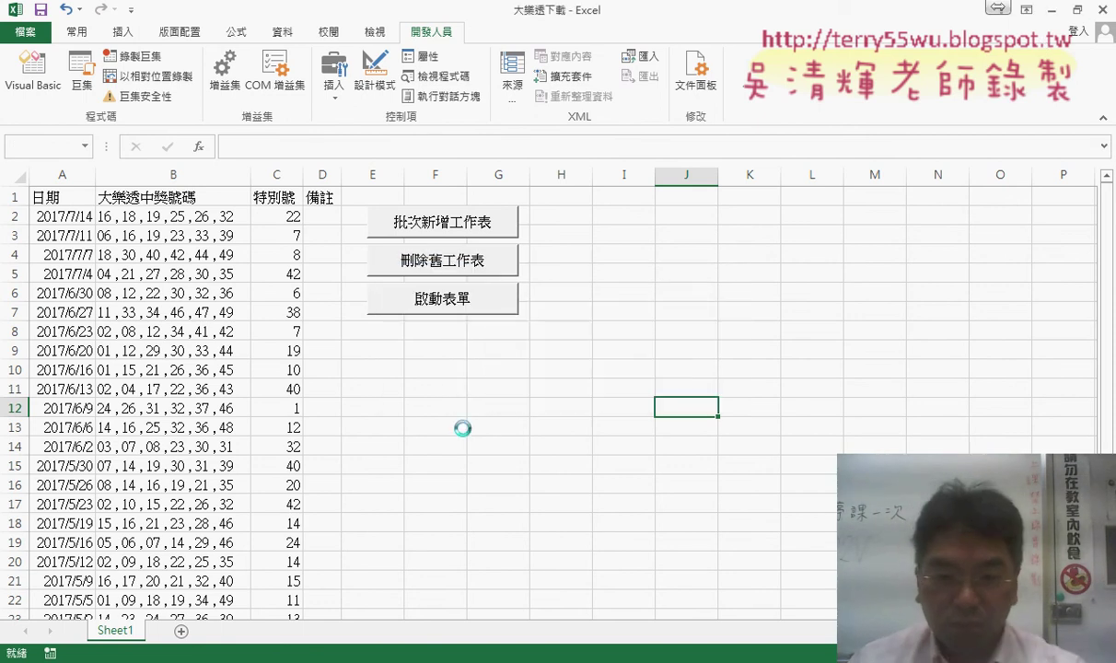